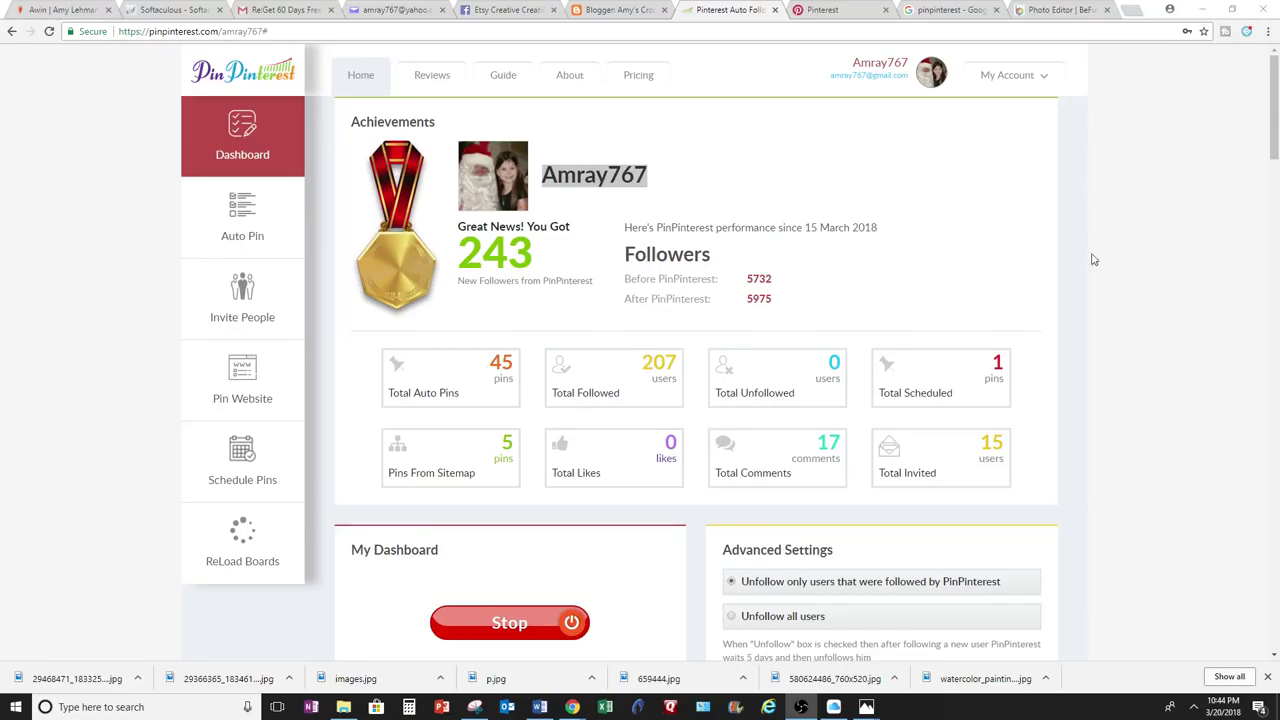
# - Review the dashboard's achievements, account options, feature switches, tags and comments
pyautogui.moveTo(1267, 109); pyautogui.dragTo(1276, 193)
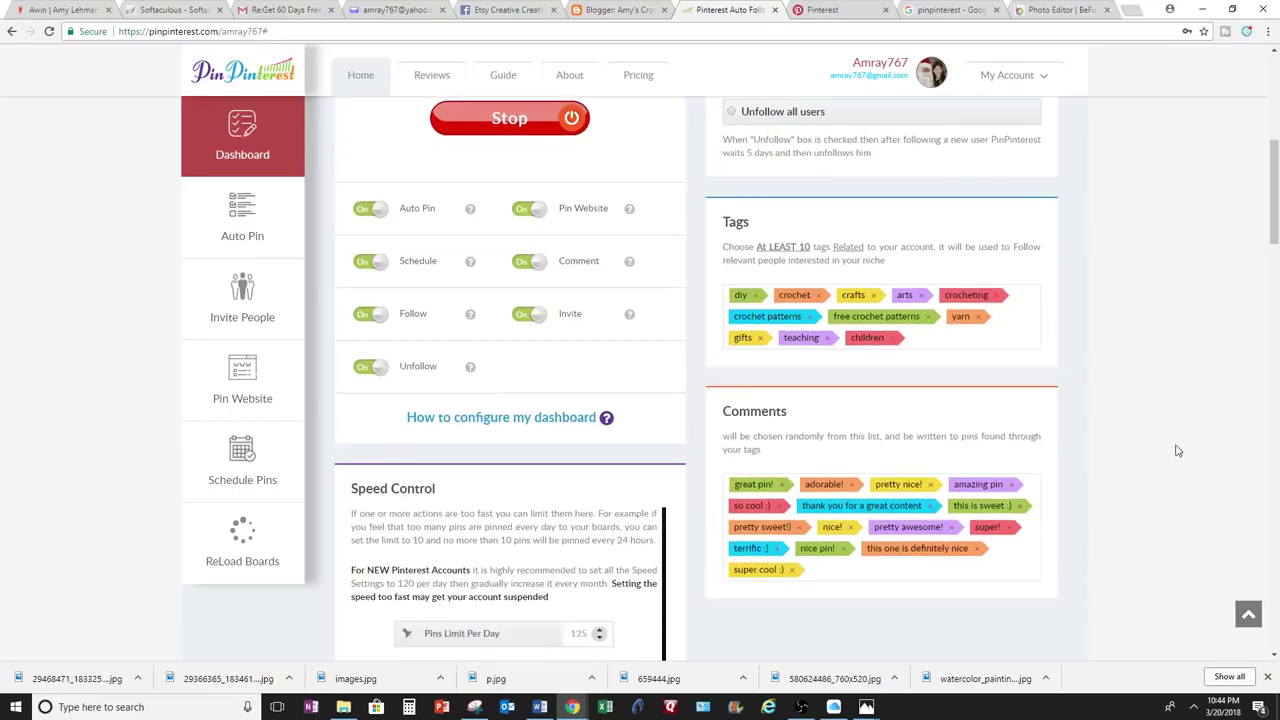
pyautogui.click(1039, 79)
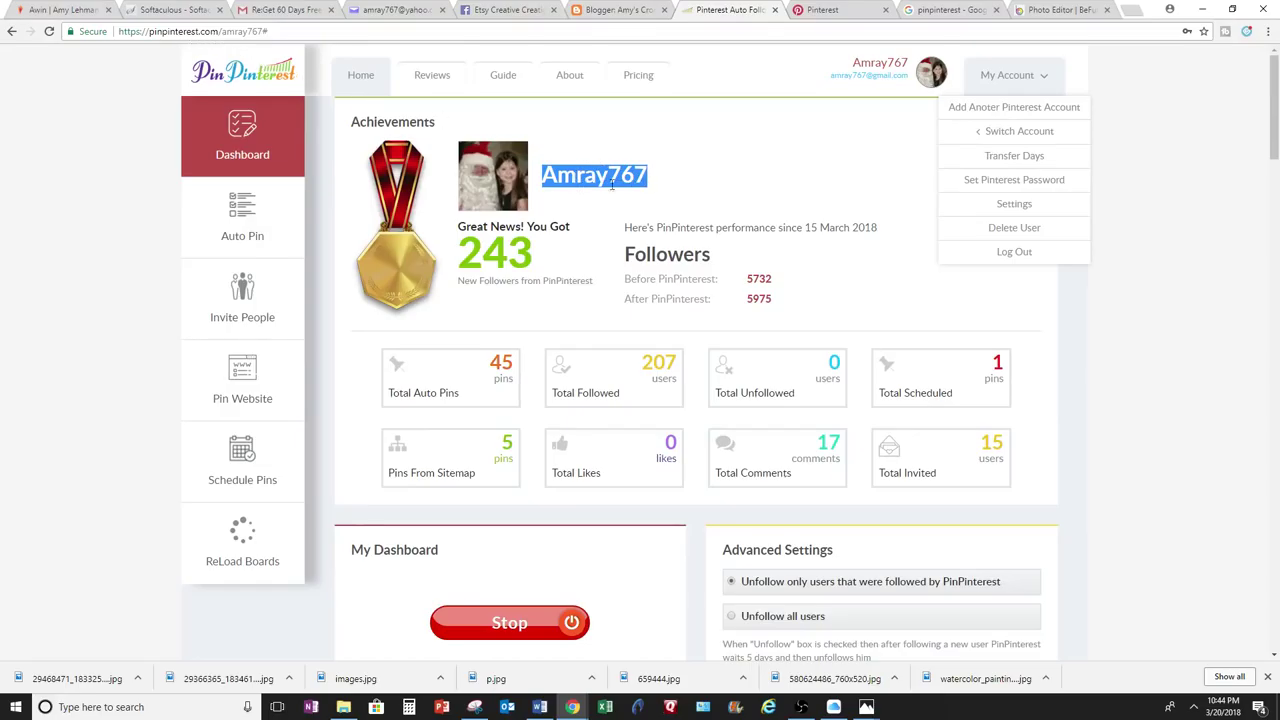
pyautogui.click(728, 184)
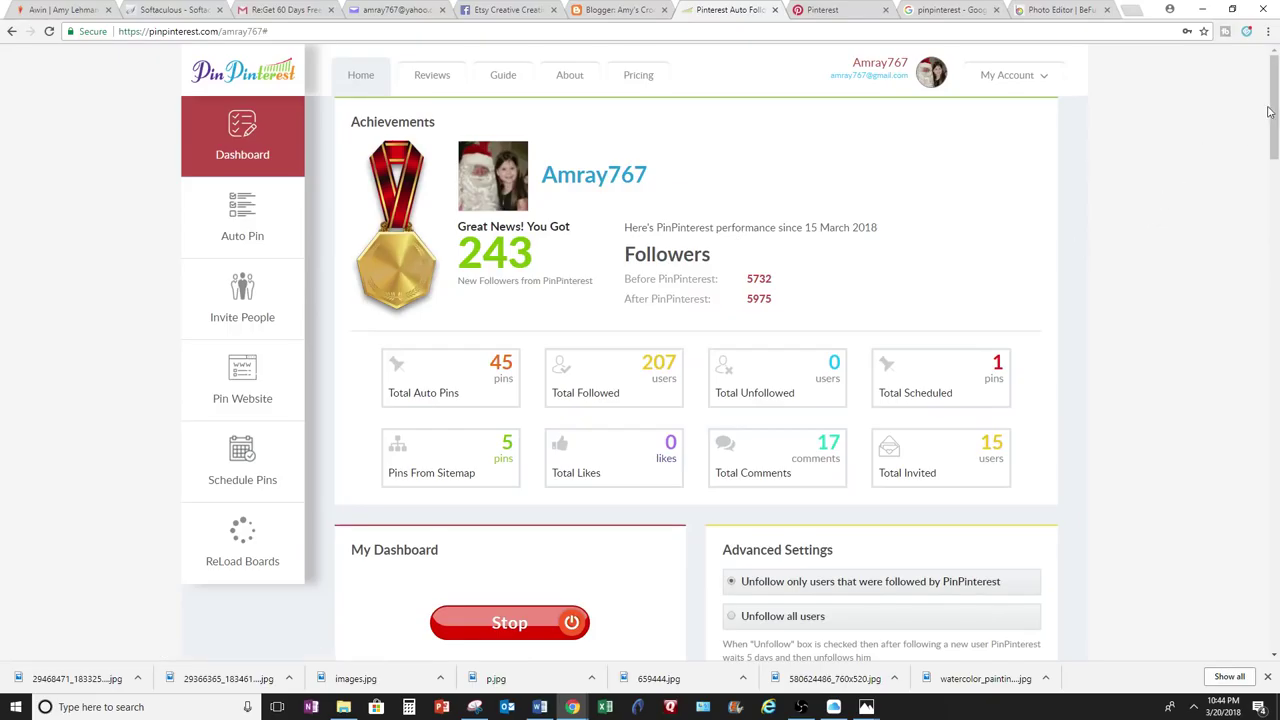
pyautogui.moveTo(1268, 112); pyautogui.dragTo(1237, 170)
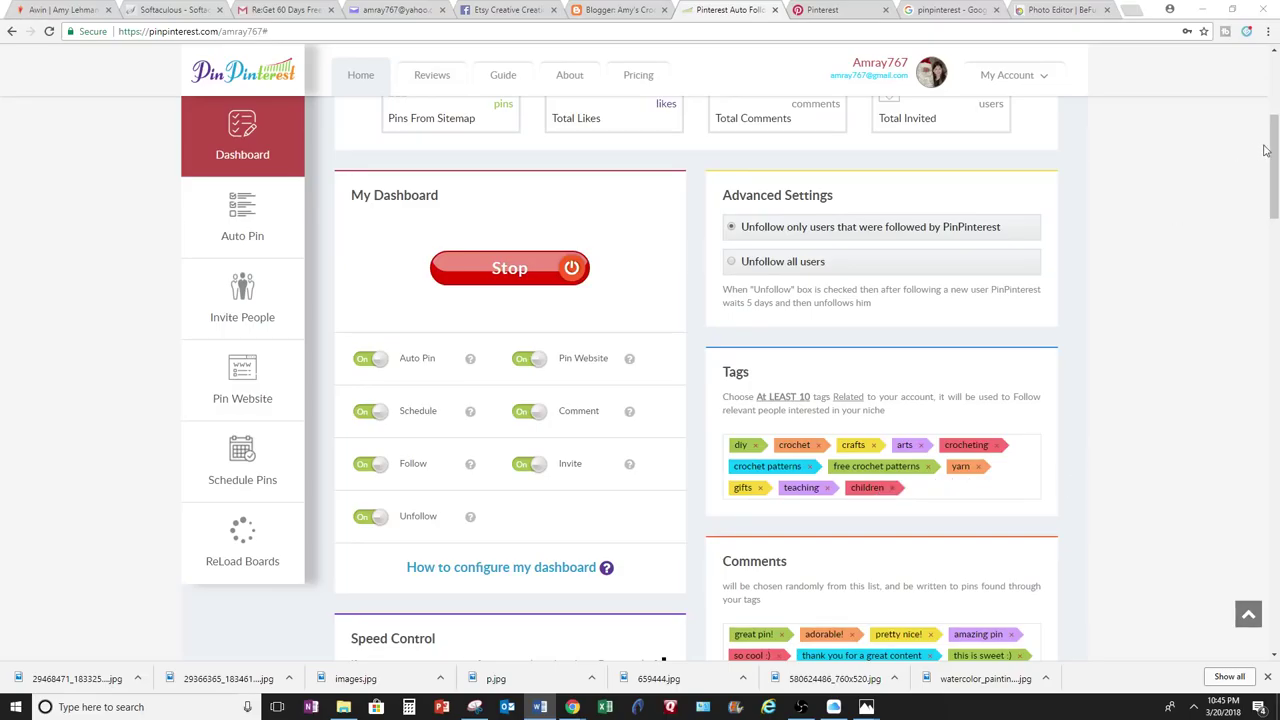
pyautogui.moveTo(1268, 150); pyautogui.dragTo(1276, 174)
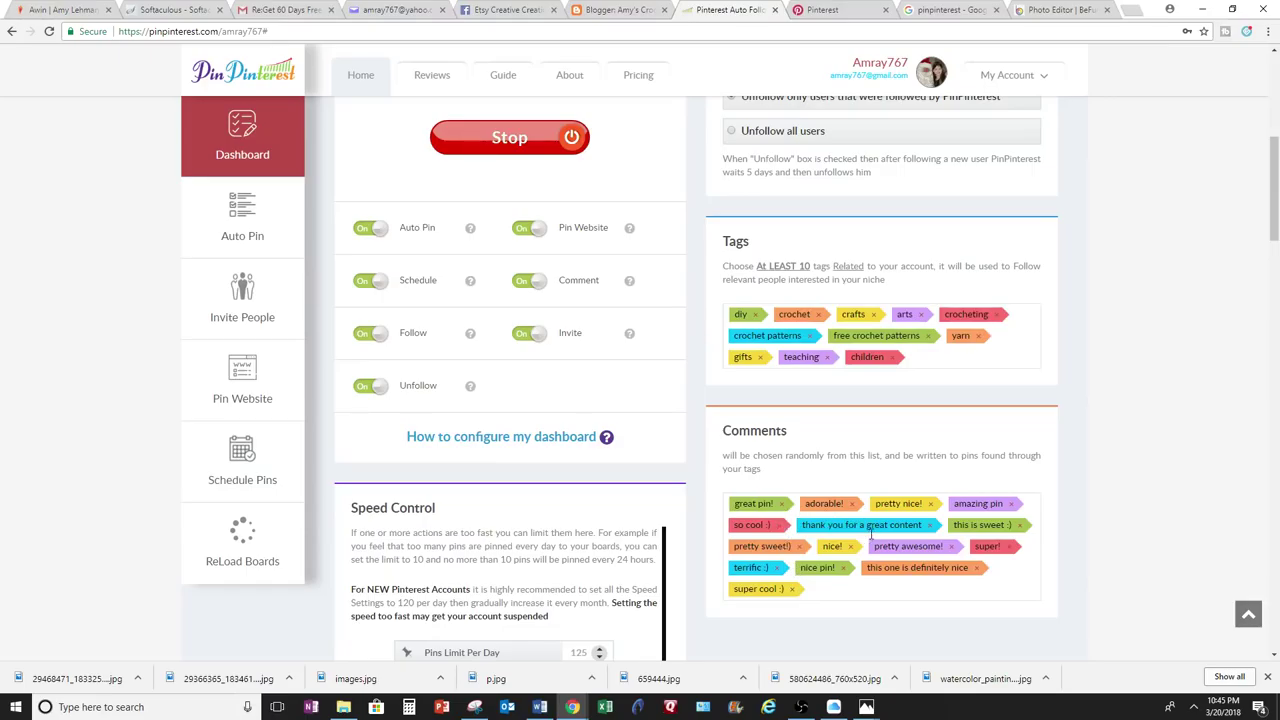
# - Switch Auto Pin off and on again, and save the tags for the crochet jewel - free crochet patterns board
pyautogui.click(368, 229)
pyautogui.click(368, 229)
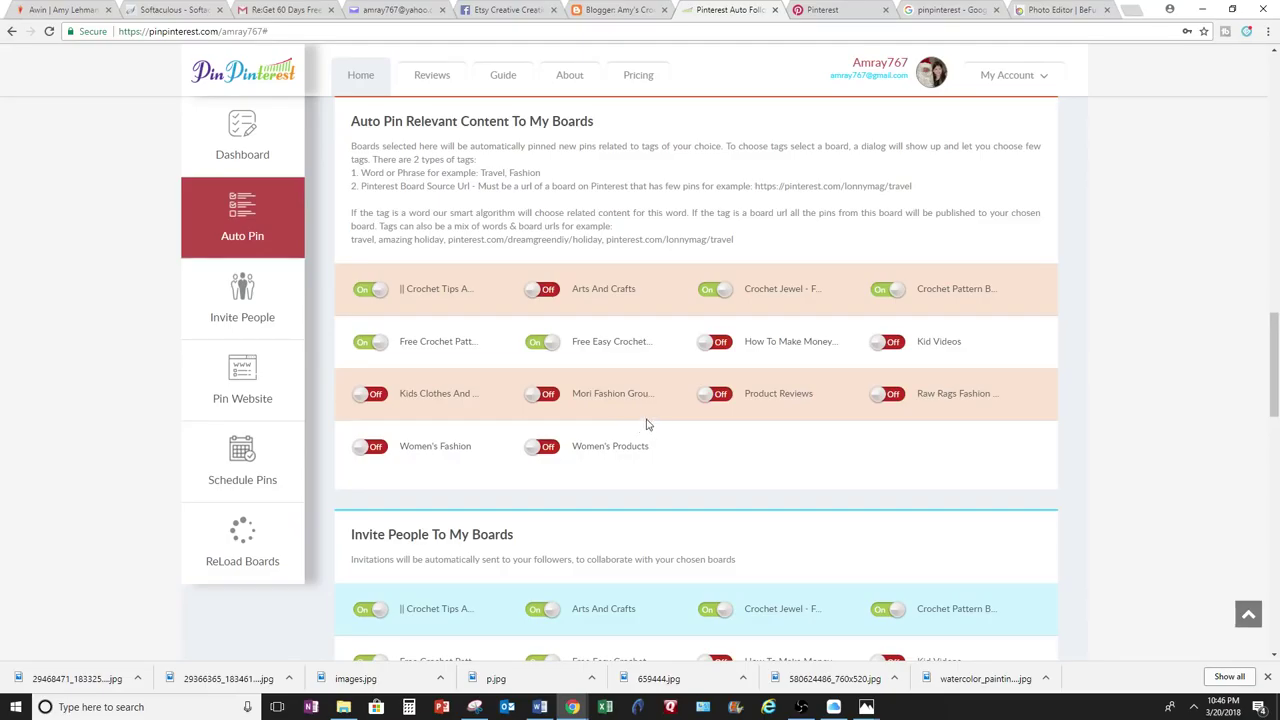
pyautogui.click(716, 290)
pyautogui.click(720, 290)
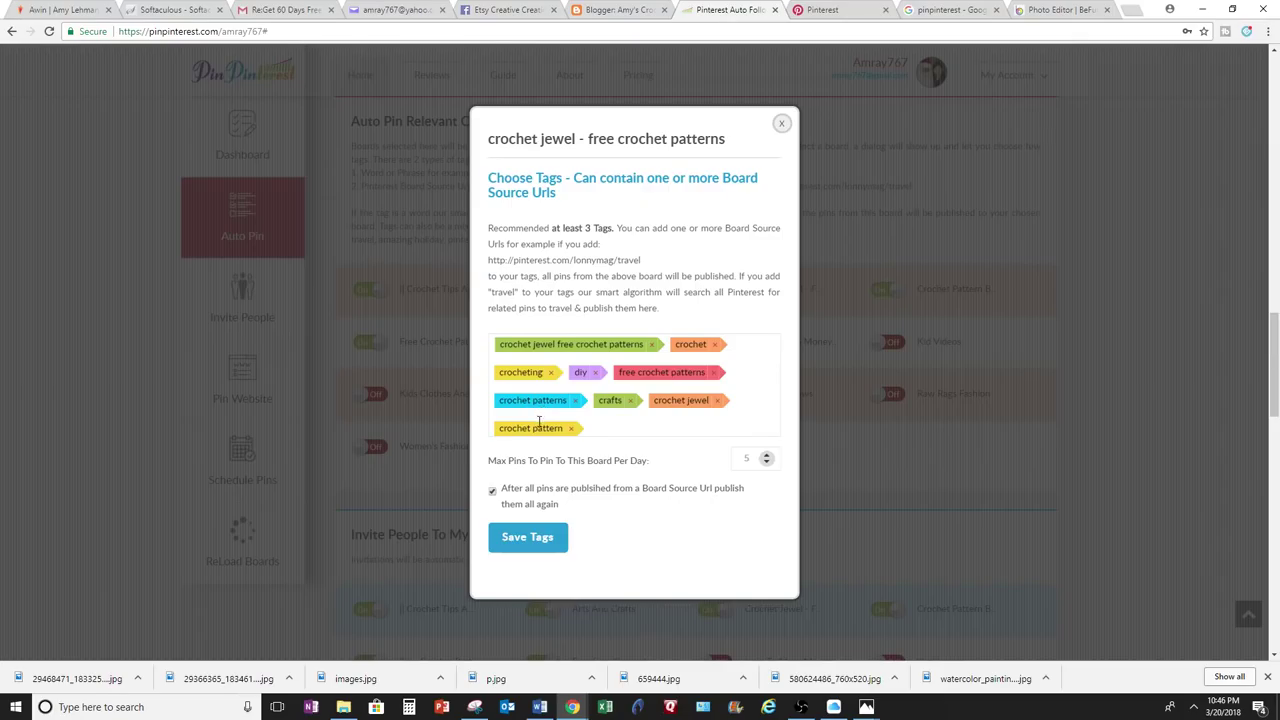
pyautogui.click(524, 540)
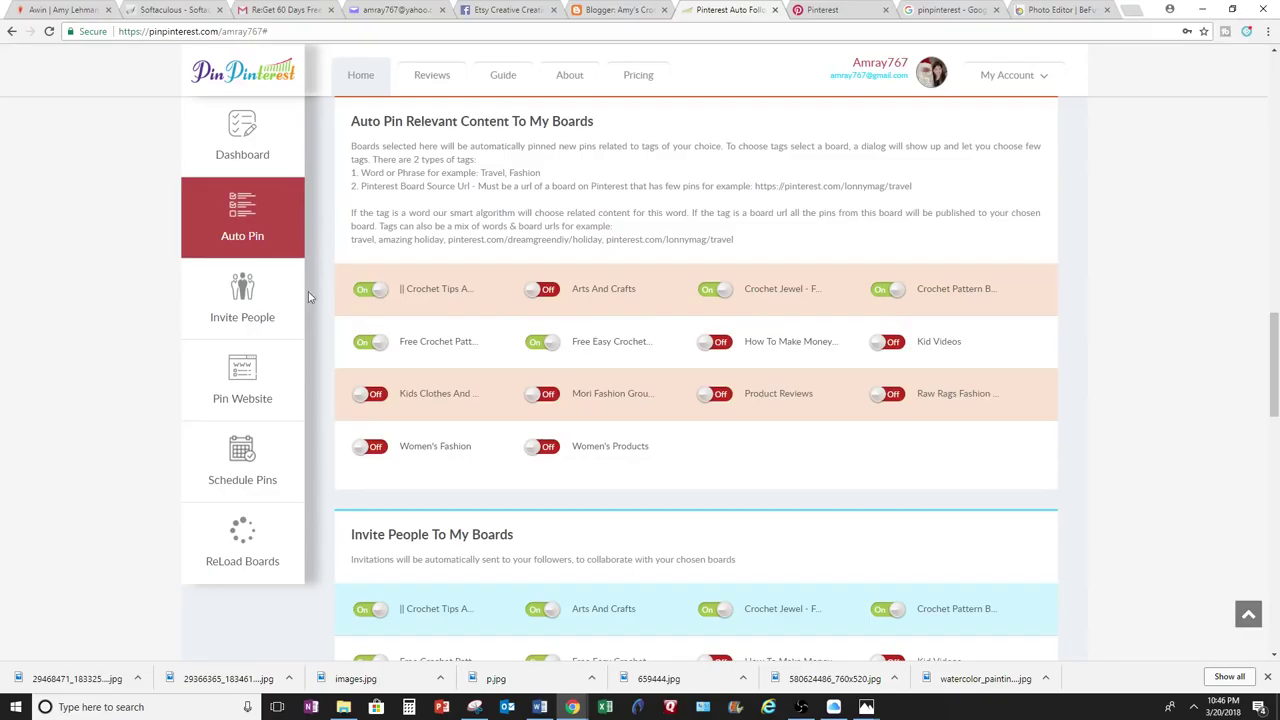
# - Return to the dashboard, switch Pin Website off and on again, and go to Pin Content from My Website
pyautogui.click(263, 138)
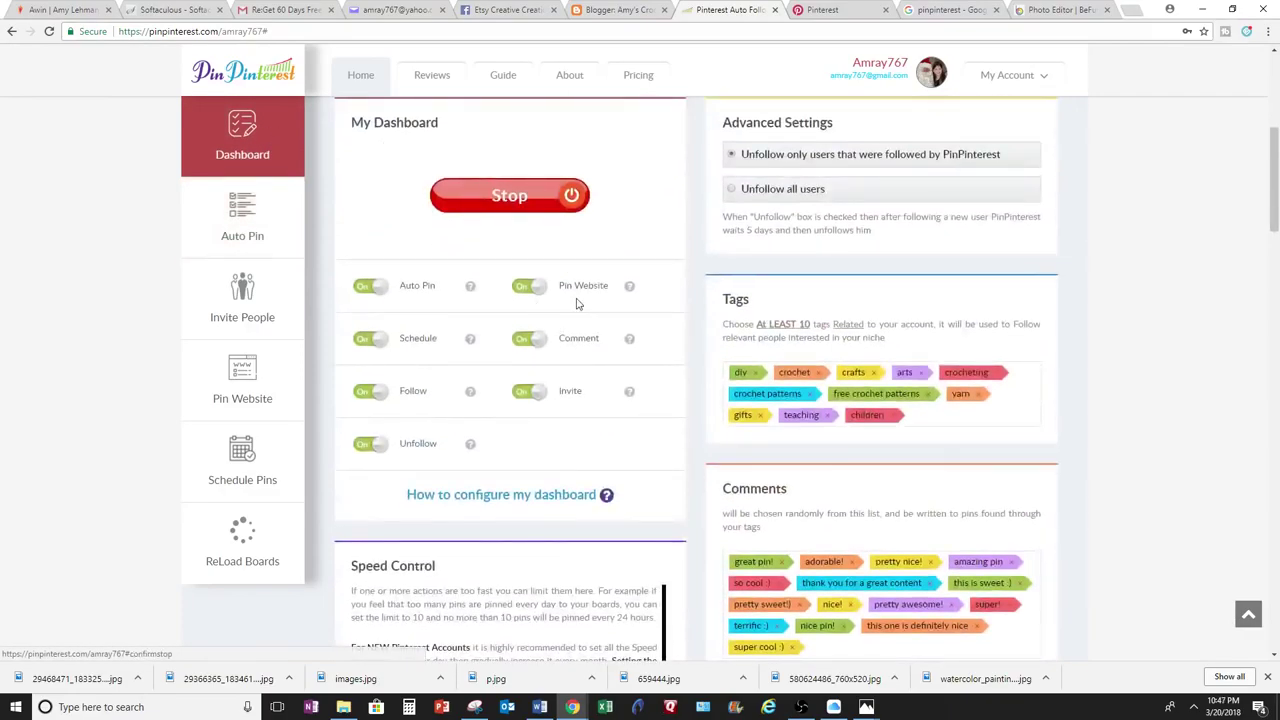
pyautogui.click(522, 287)
pyautogui.click(526, 288)
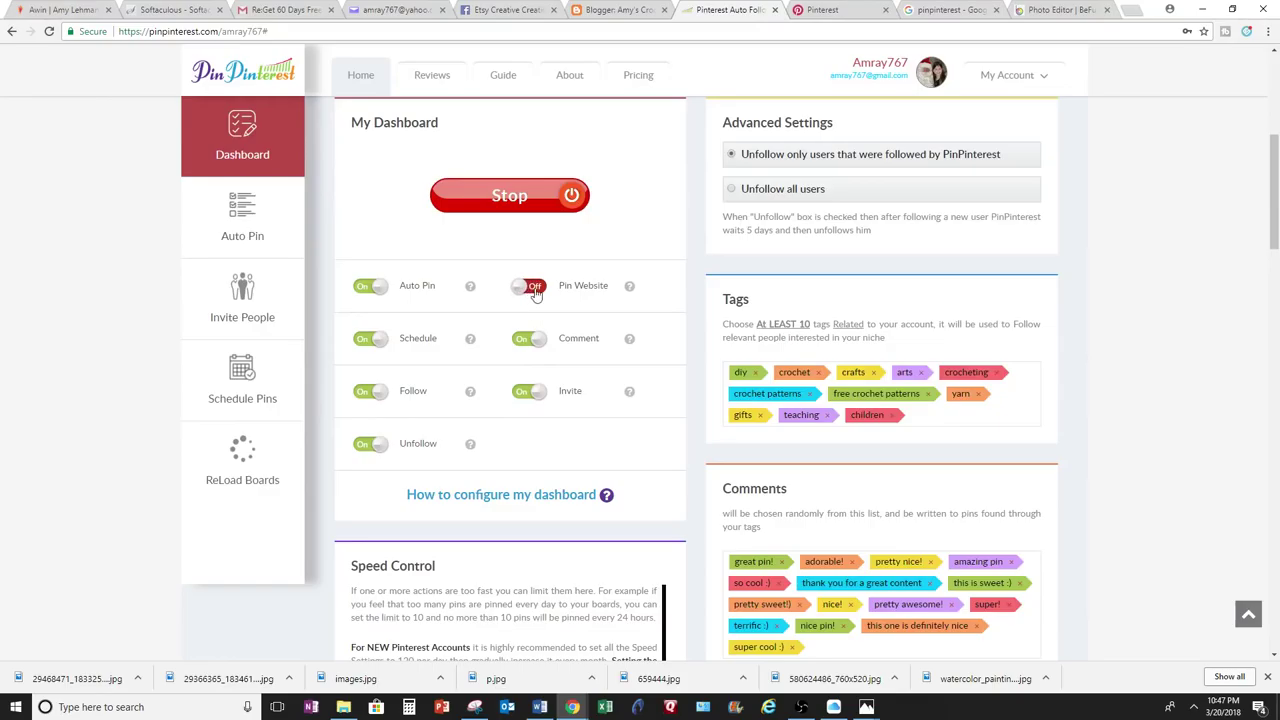
pyautogui.scroll(-1, 1089, 461)
pyautogui.scroll(-5, 1089, 461)
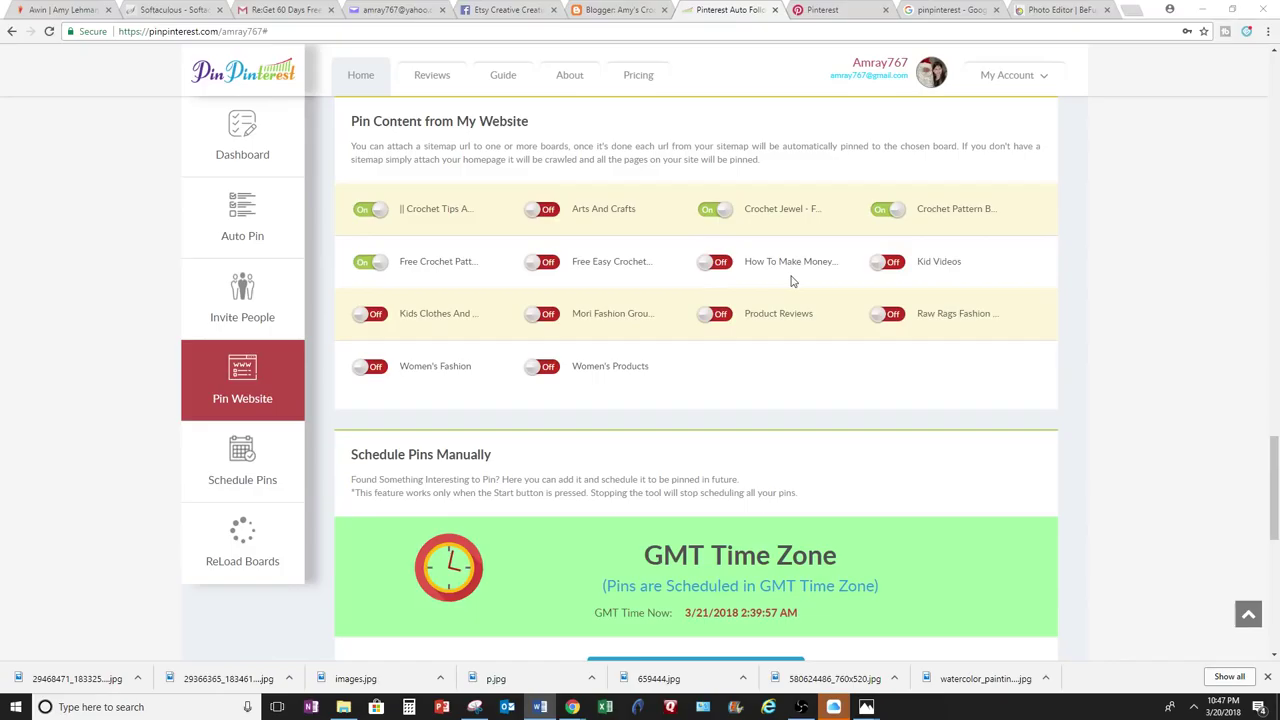
pyautogui.click(714, 209)
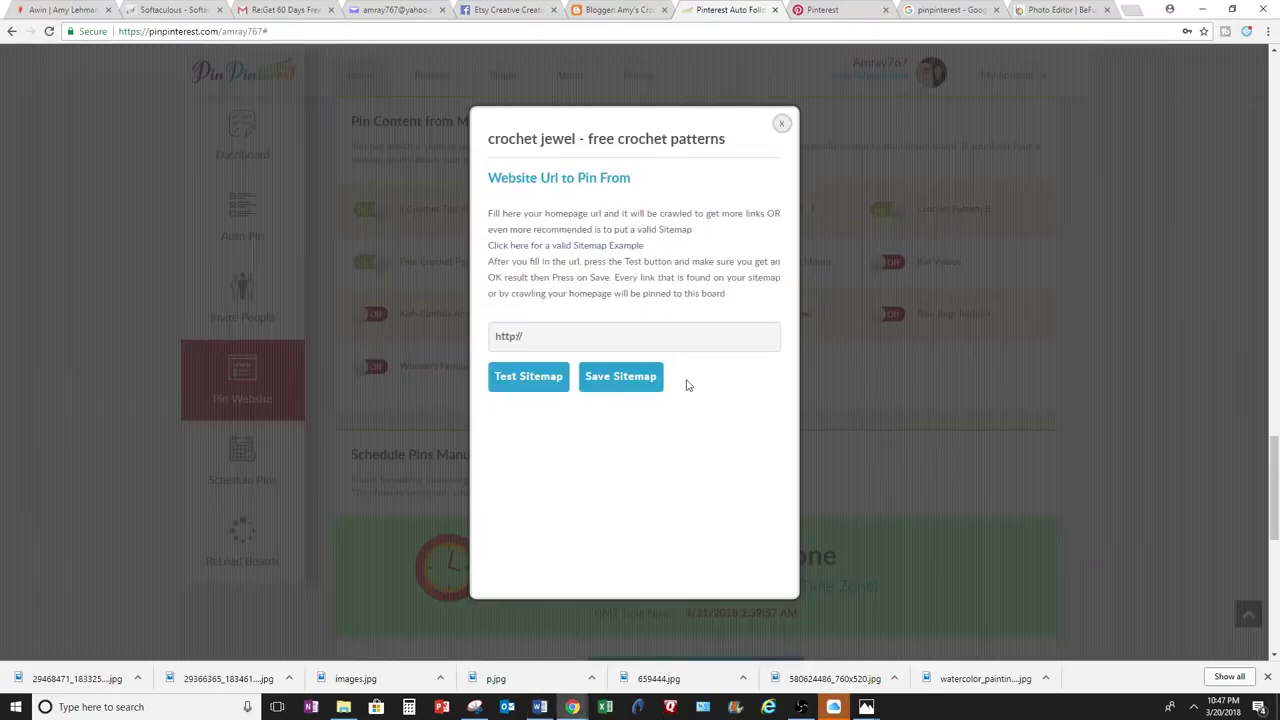
pyautogui.click(543, 336)
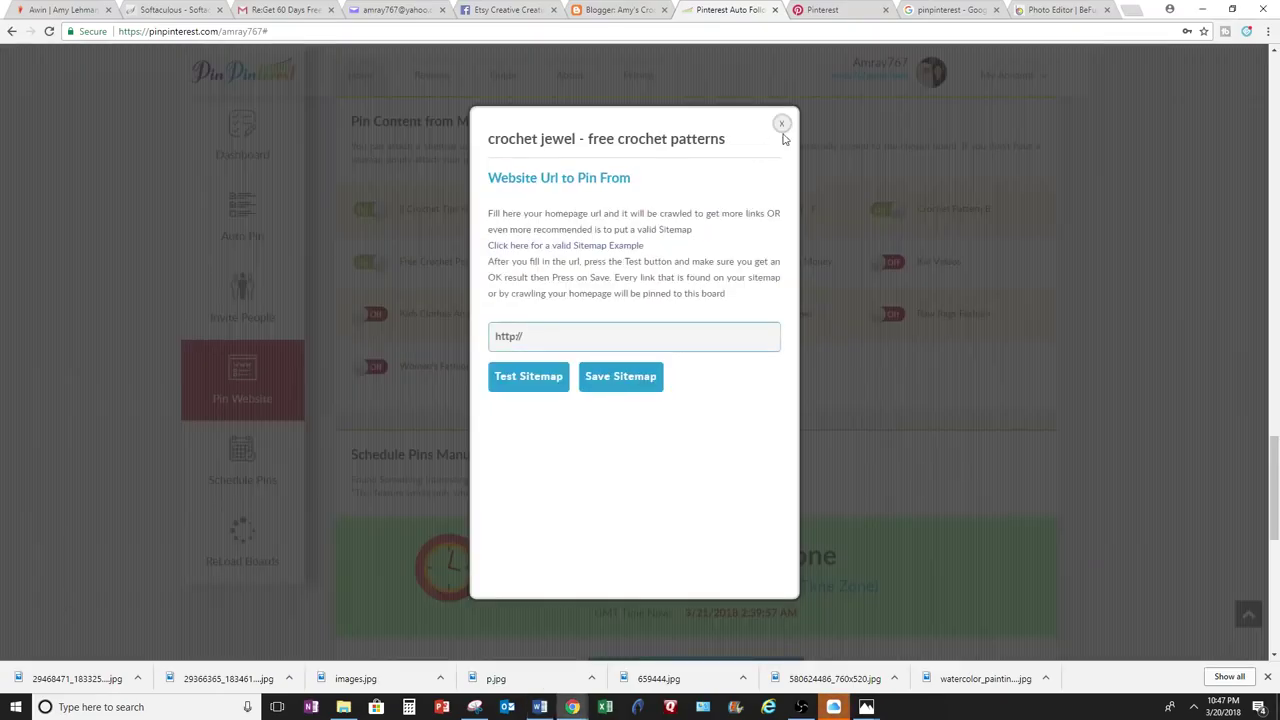
pyautogui.click(782, 127)
pyautogui.click(726, 211)
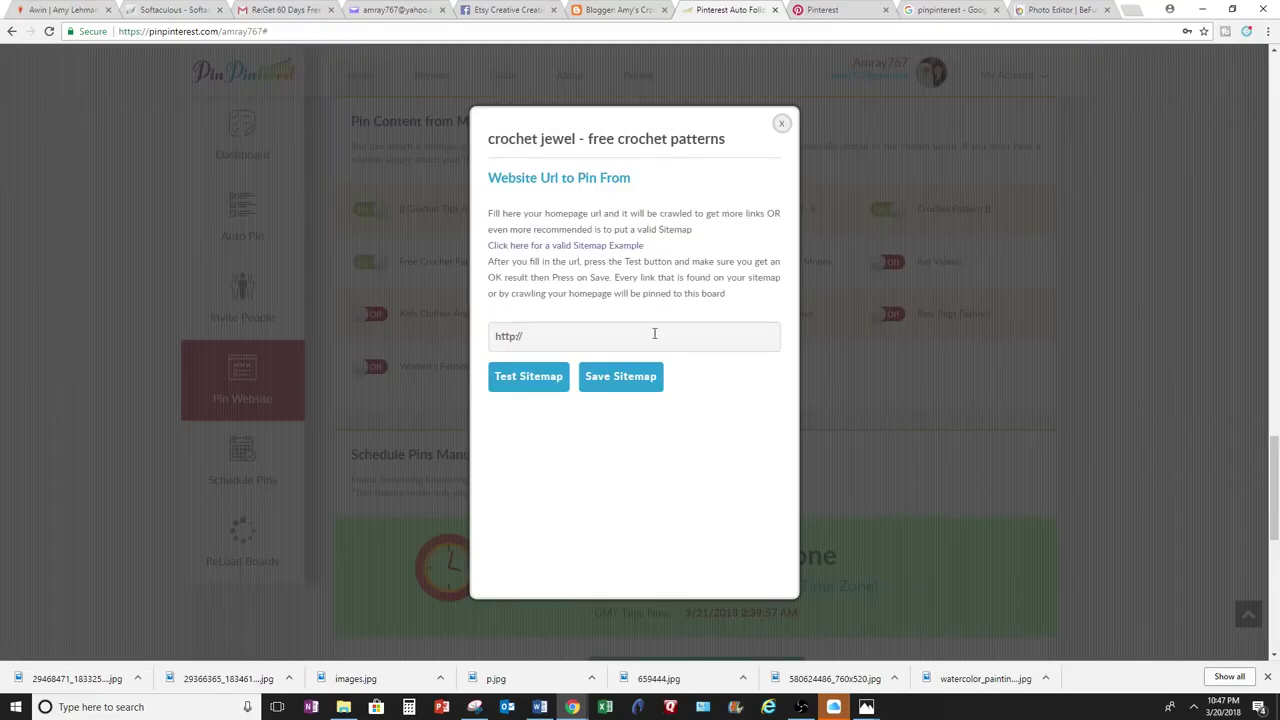
pyautogui.click(782, 125)
# - Switch to the Crochet Jewel profile on Pinterest and reload the page
pyautogui.click(822, 10)
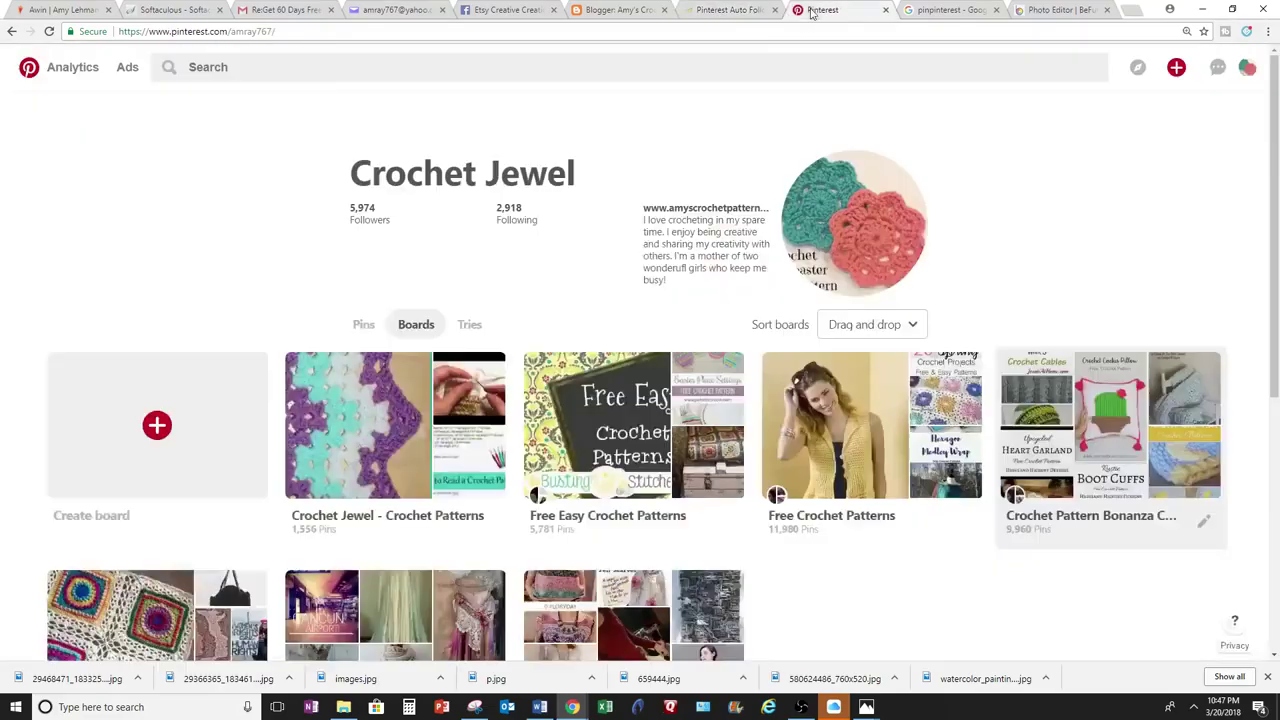
pyautogui.click(231, 33)
pyautogui.click(48, 31)
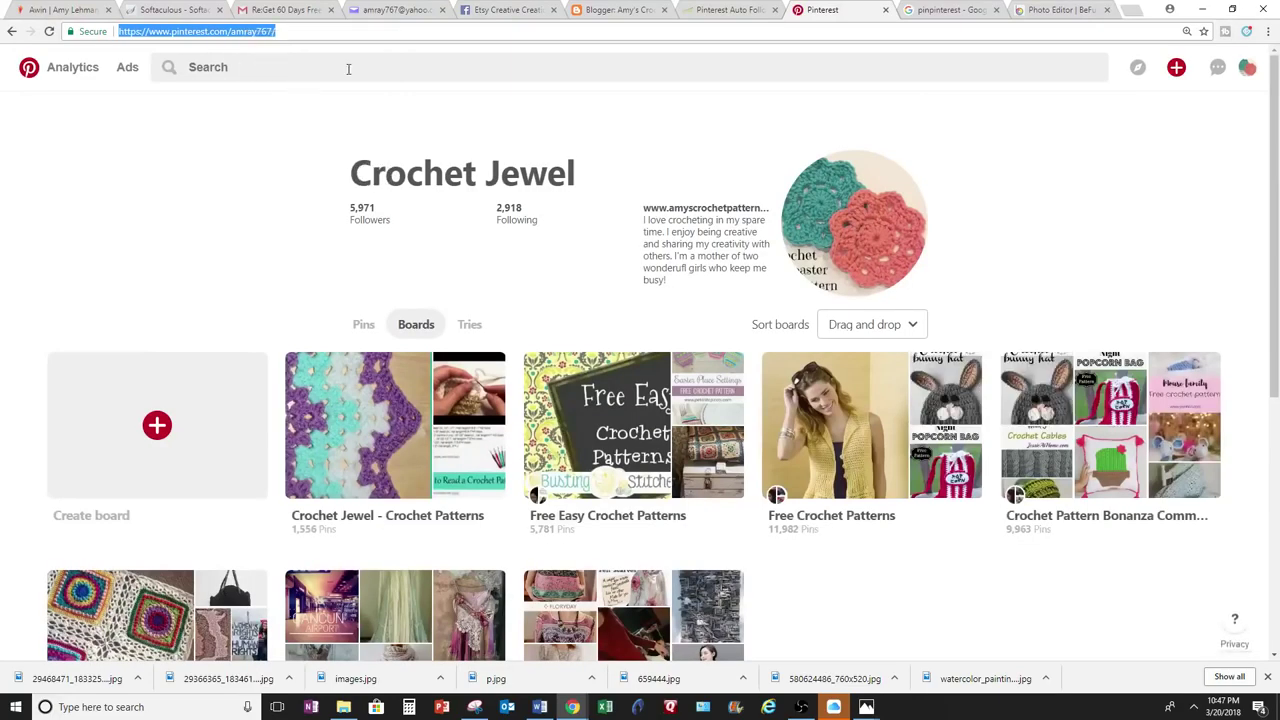
pyautogui.click(720, 9)
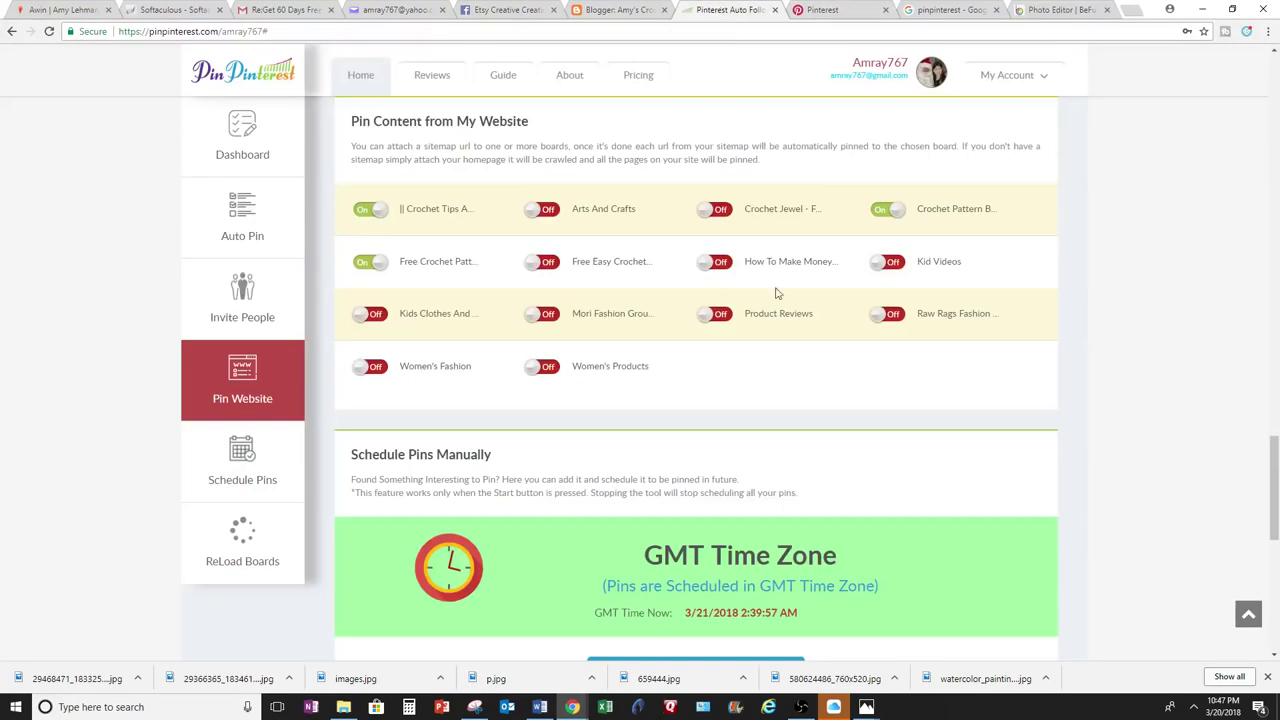
pyautogui.click(726, 218)
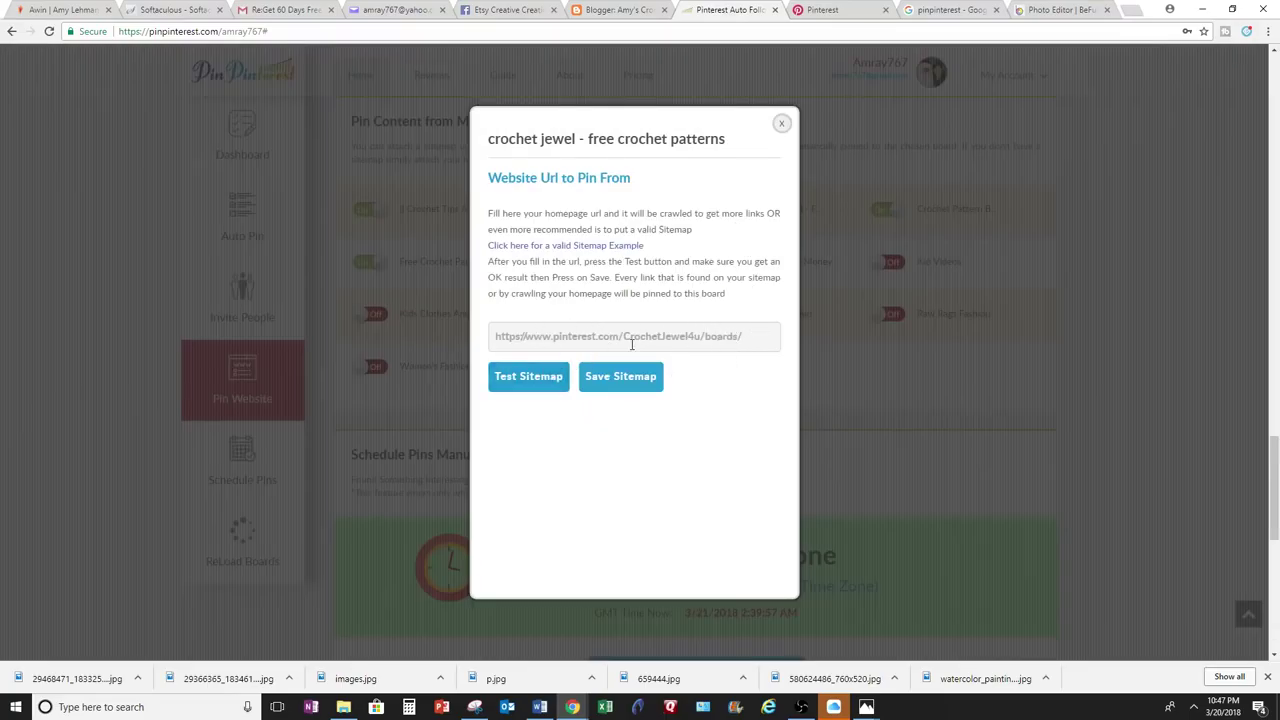
pyautogui.click(551, 376)
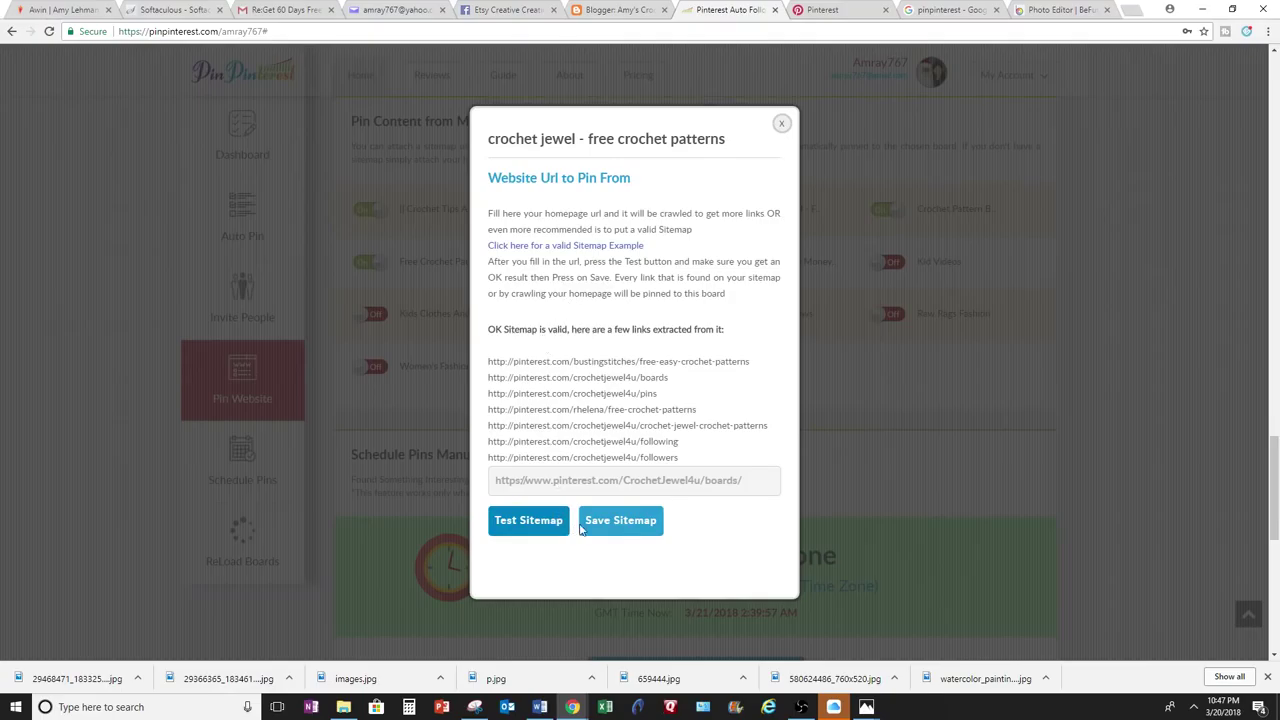
pyautogui.click(595, 522)
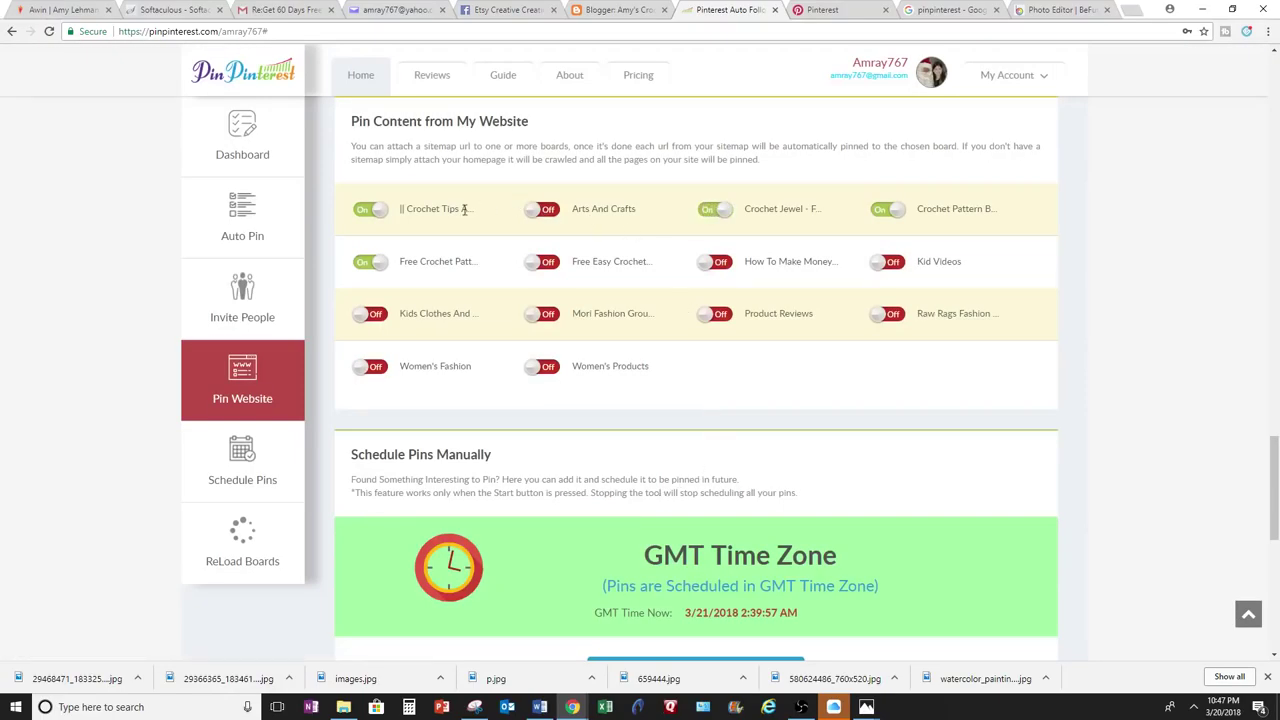
# - Return to the dashboard, switch Schedule off and on again, and go to Schedule Pins Manually
pyautogui.click(222, 149)
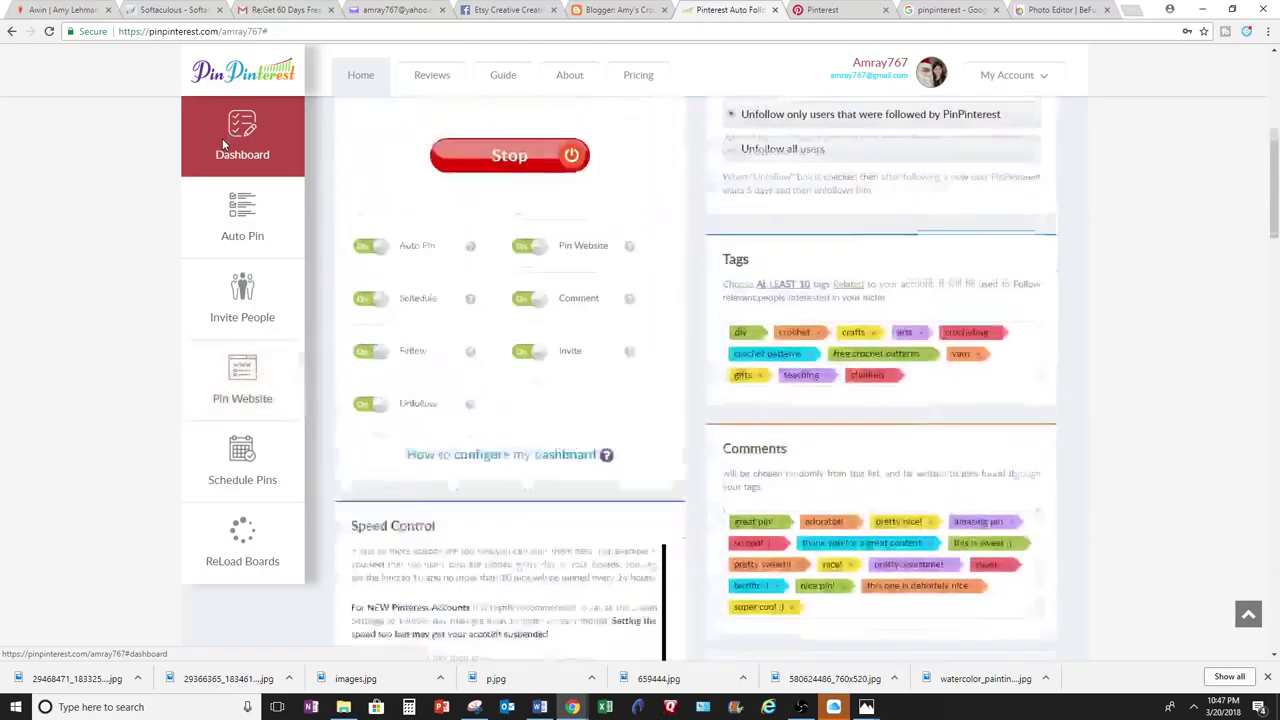
pyautogui.click(370, 340)
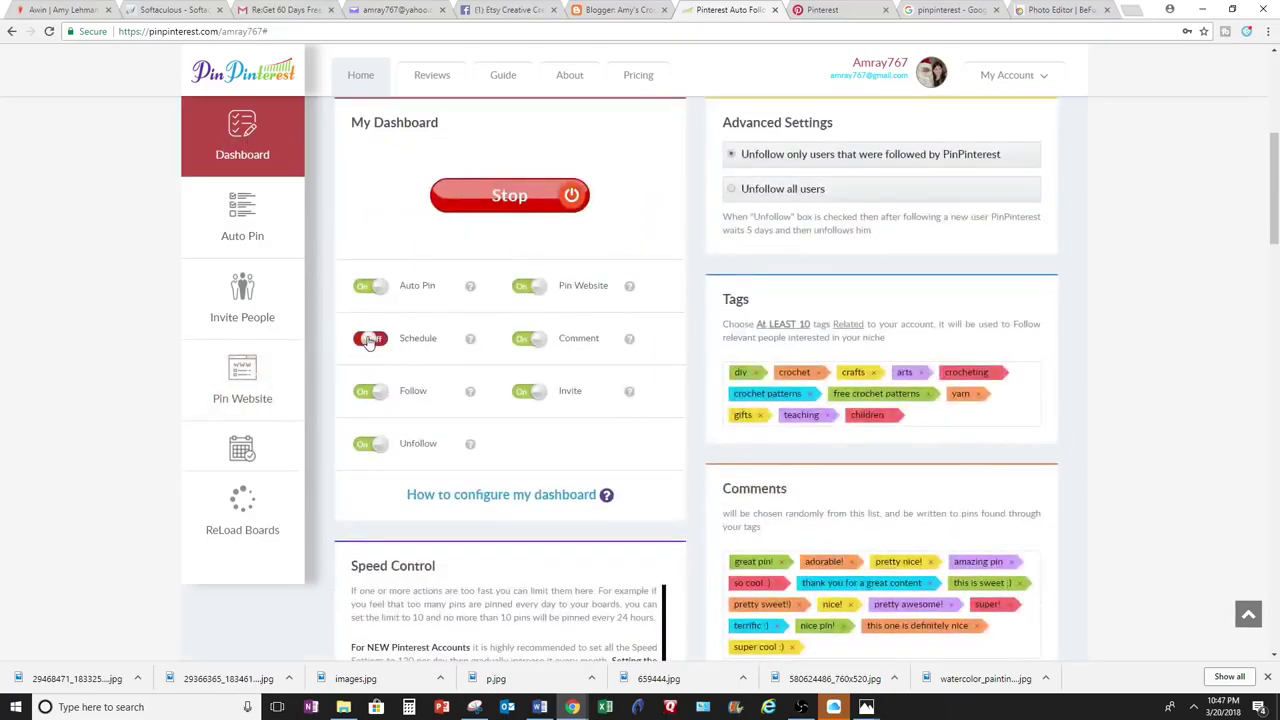
pyautogui.click(370, 340)
pyautogui.scroll(-15, 1115, 337)
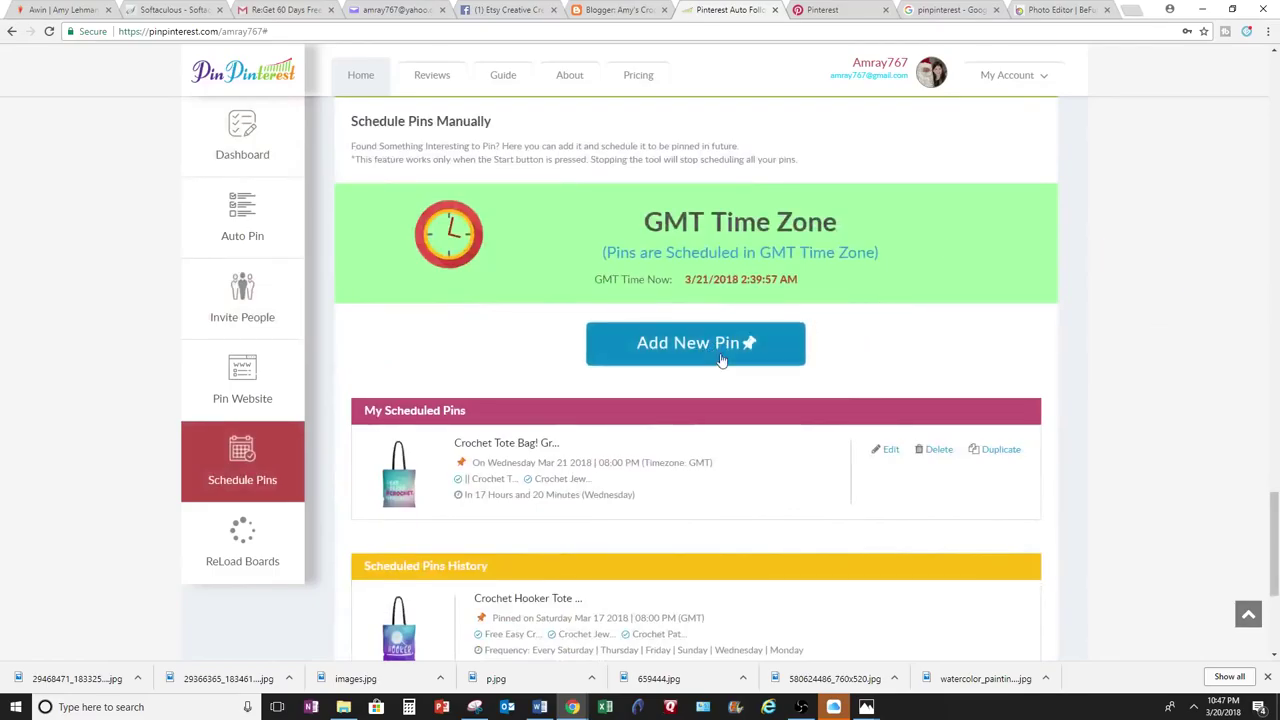
# - View the settings of the scheduled Crochet Tote Bag pin and close them without saving
pyautogui.click(890, 452)
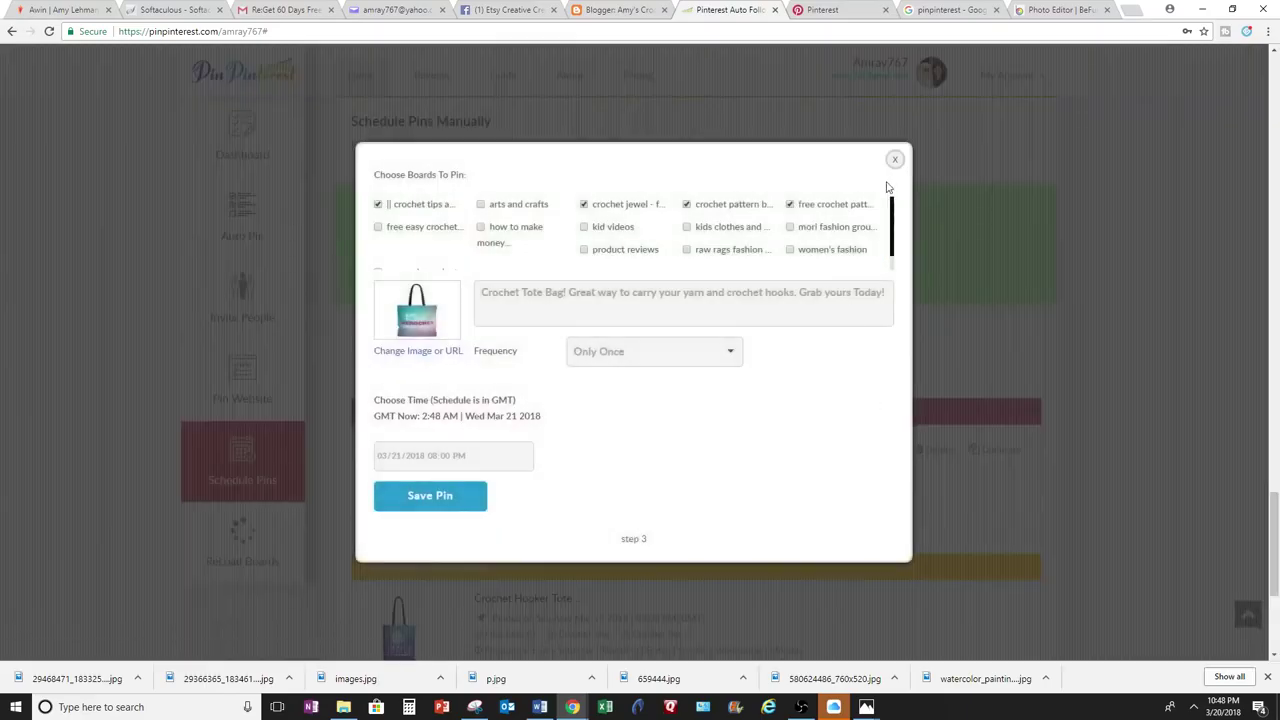
pyautogui.click(893, 177)
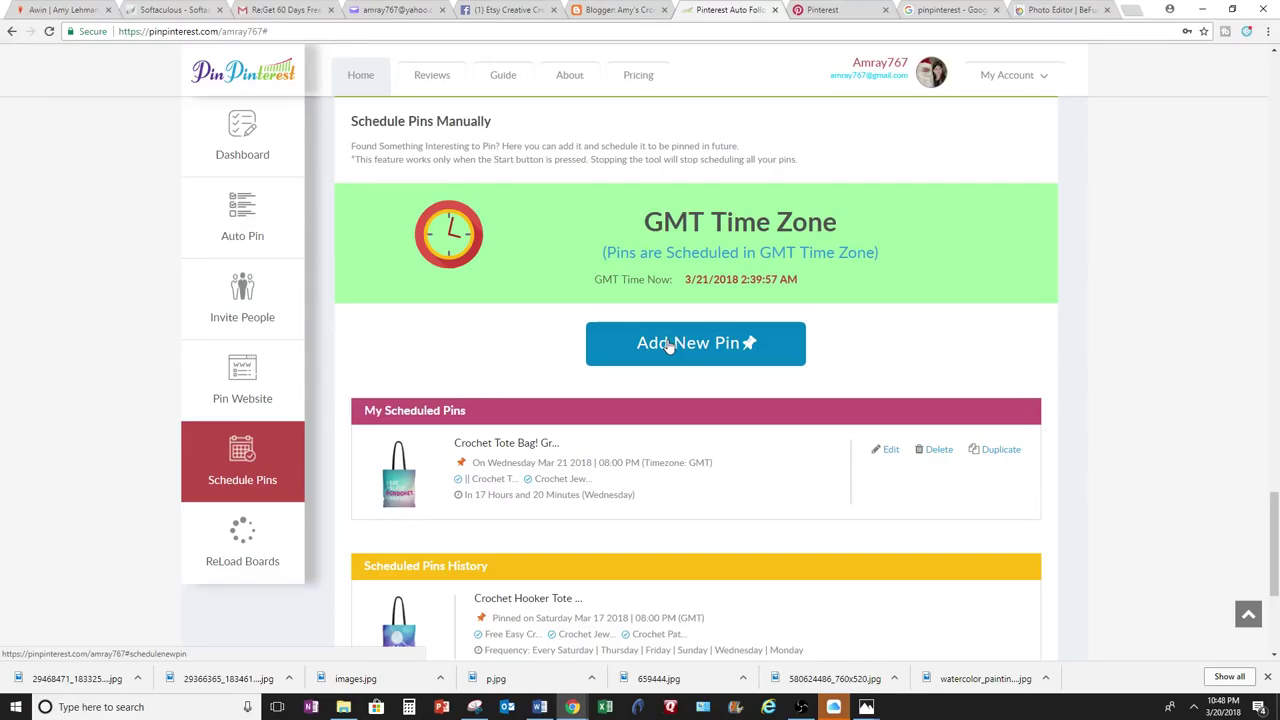
pyautogui.click(669, 346)
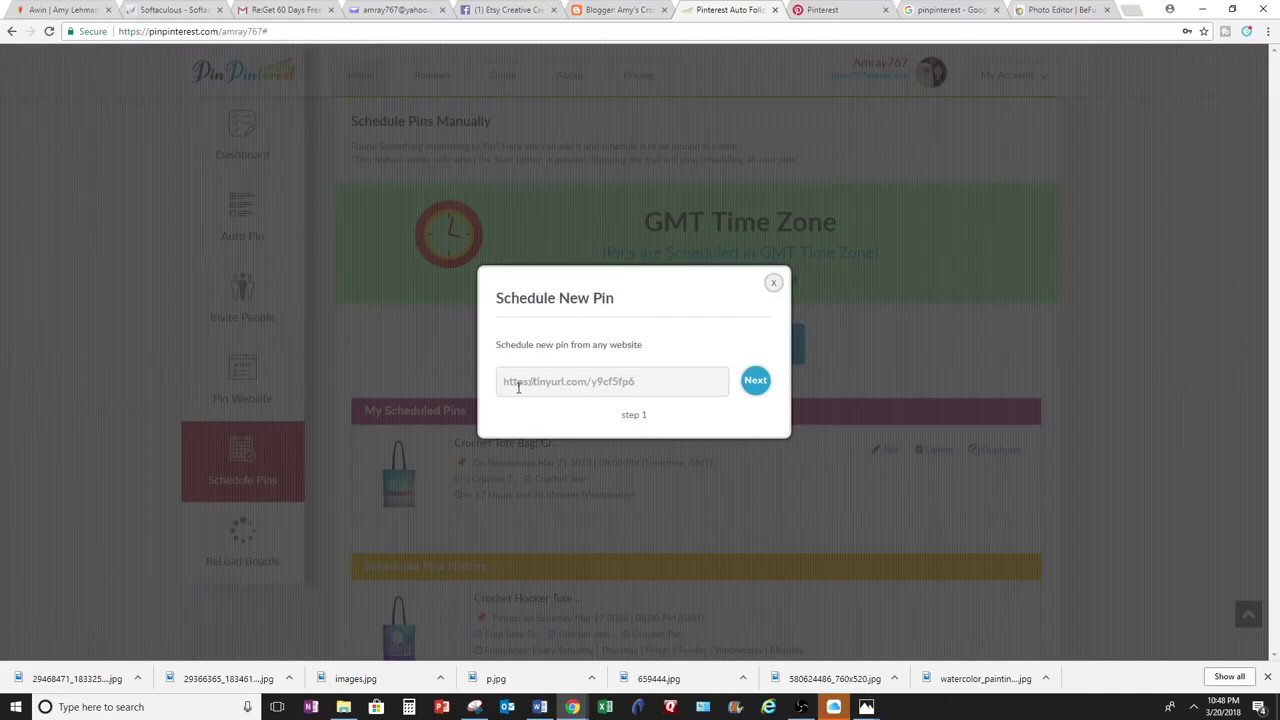
pyautogui.click(757, 384)
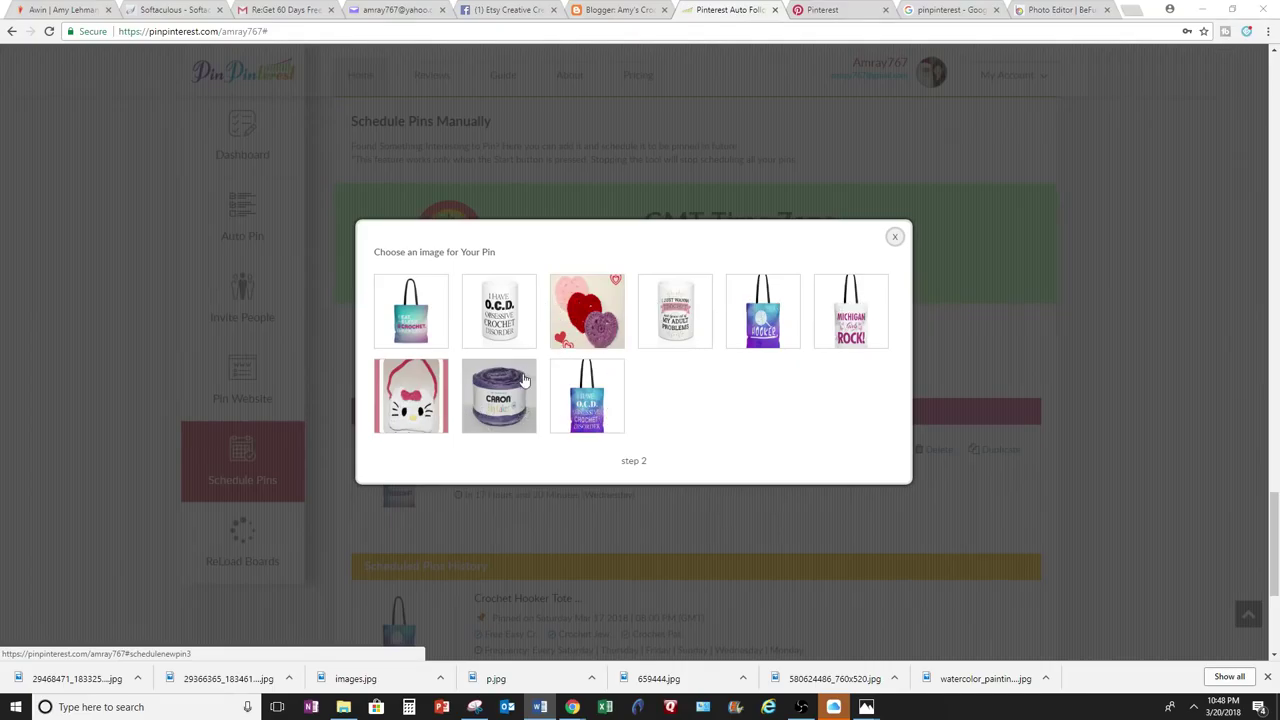
pyautogui.click(411, 321)
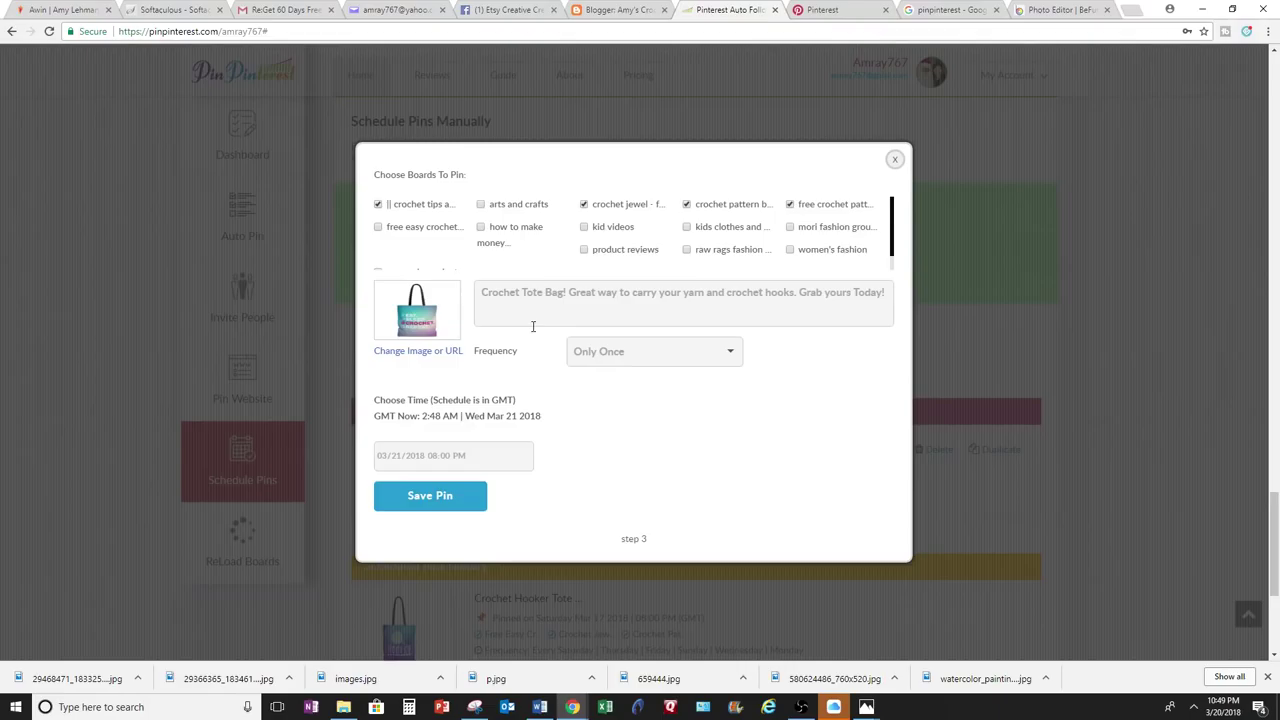
# - Examine the pin's date calendar and frequency choices, keeping the frequency at Only Once
pyautogui.click(517, 457)
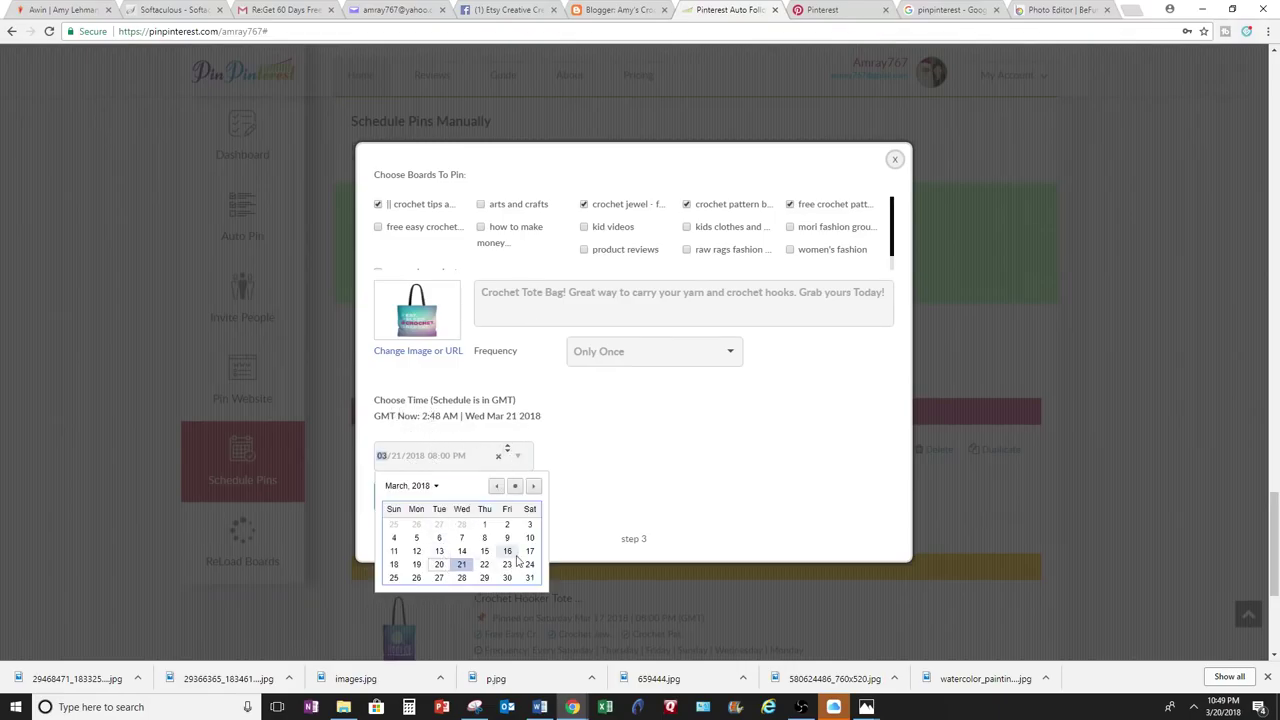
pyautogui.click(573, 433)
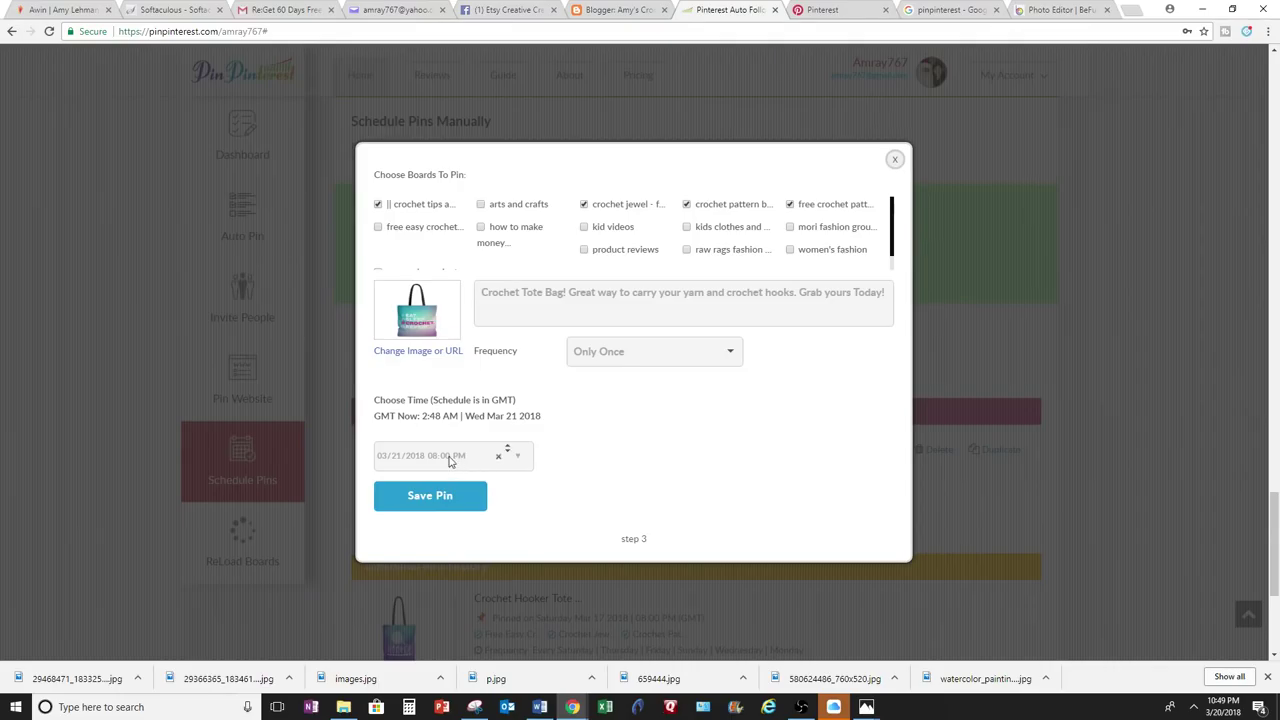
pyautogui.click(643, 351)
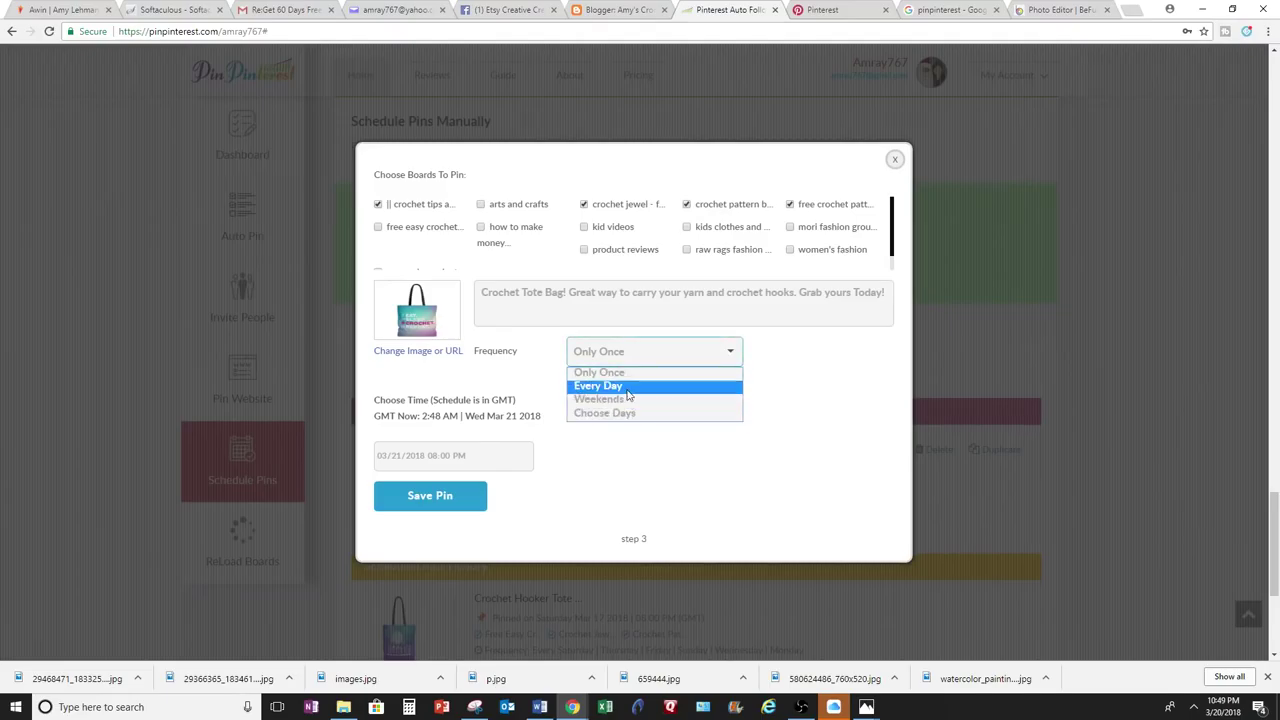
pyautogui.click(680, 372)
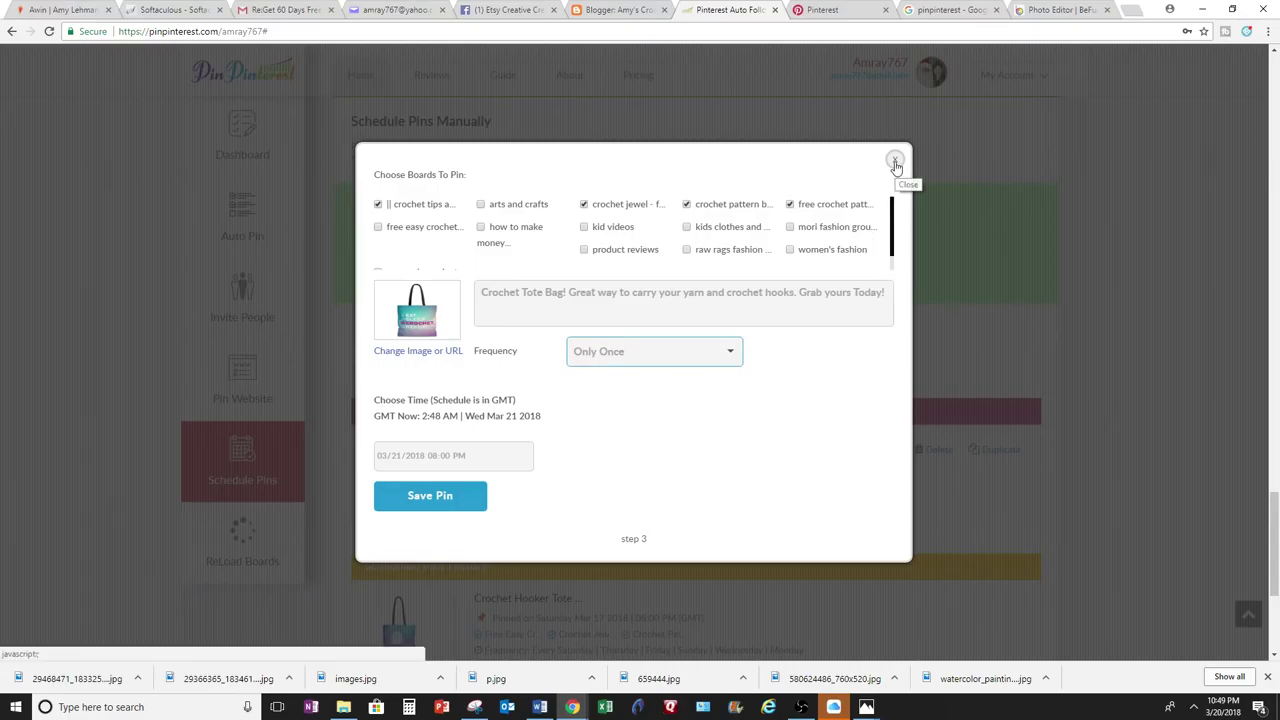
# - Try the Choose Days frequency for the pin and return it to Only Once
pyautogui.click(651, 361)
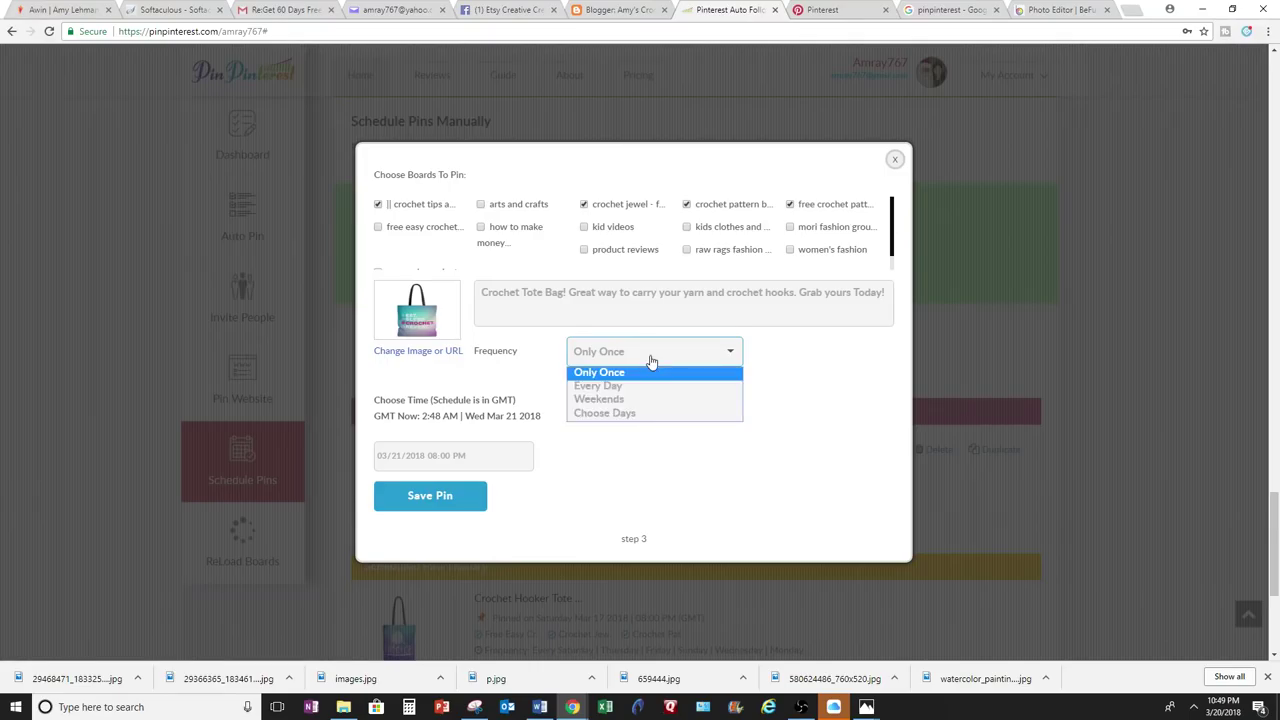
pyautogui.click(621, 419)
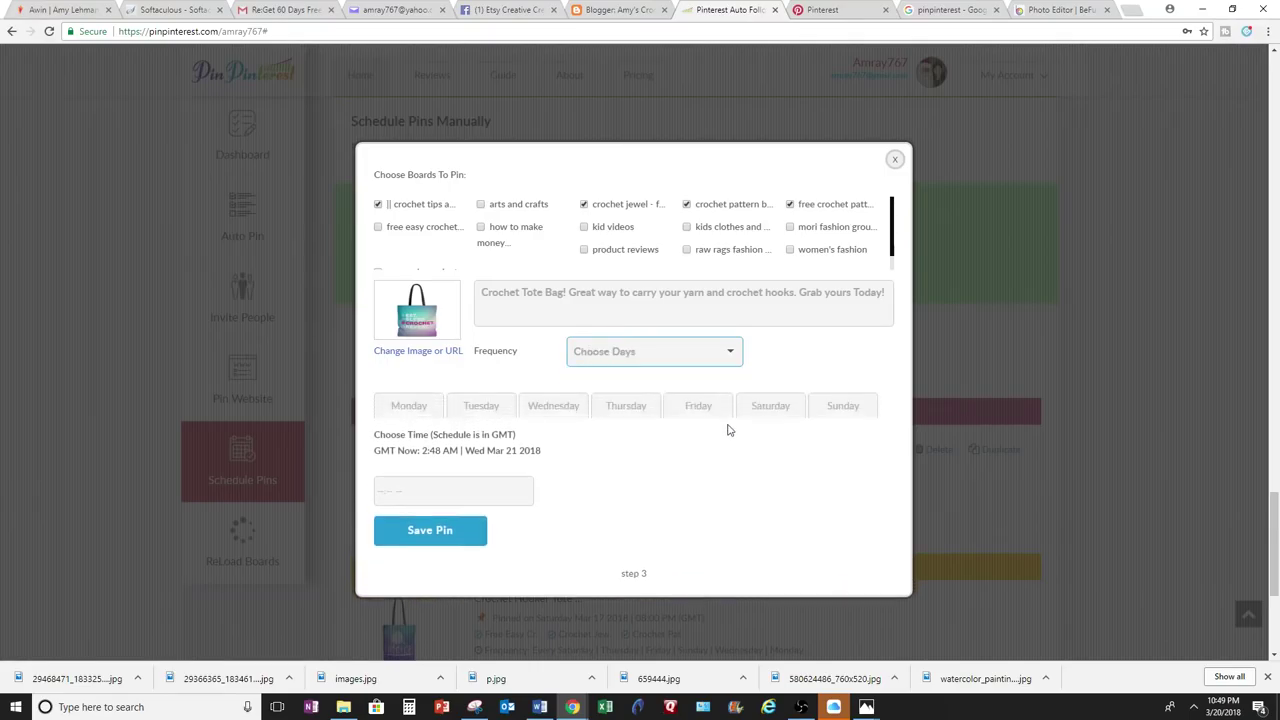
pyautogui.click(659, 351)
pyautogui.click(646, 374)
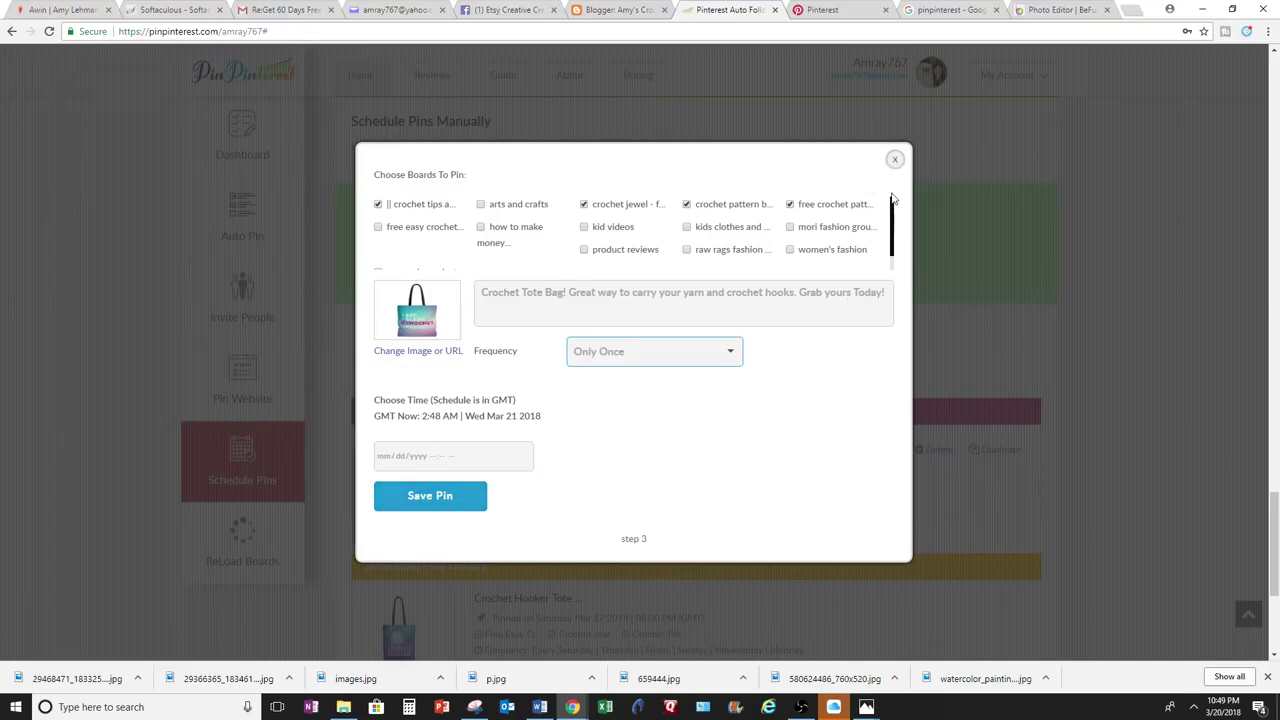
# - Close the new scheduled pin without saving it and return to the dashboard settings
pyautogui.click(896, 163)
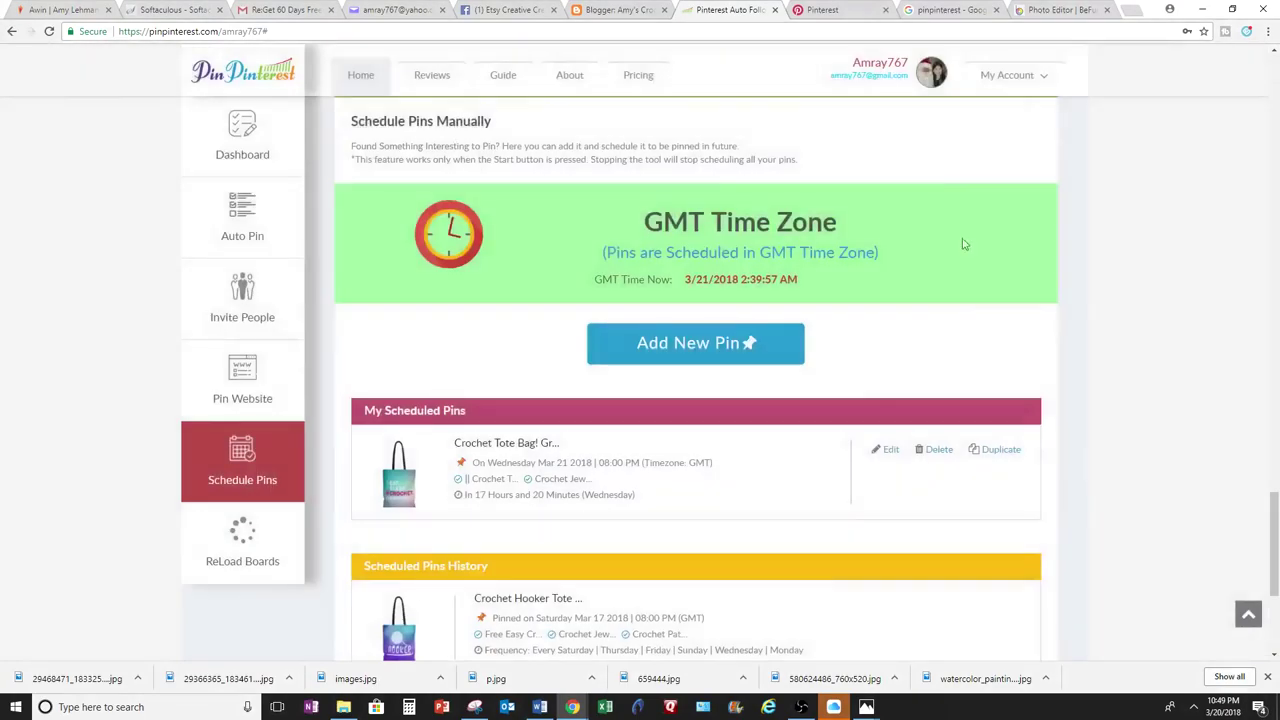
pyautogui.click(248, 150)
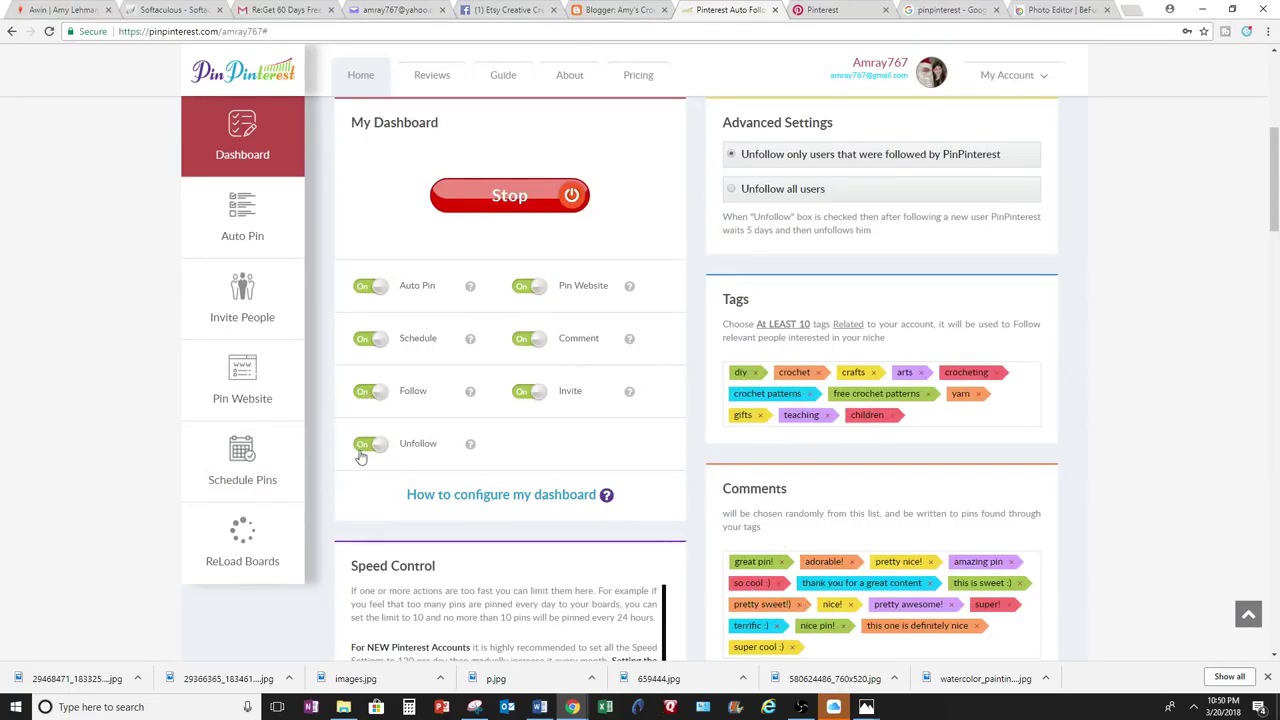
# - Switch the Follow and Unfollow options off and back on
pyautogui.click(370, 392)
pyautogui.click(370, 392)
pyautogui.click(370, 444)
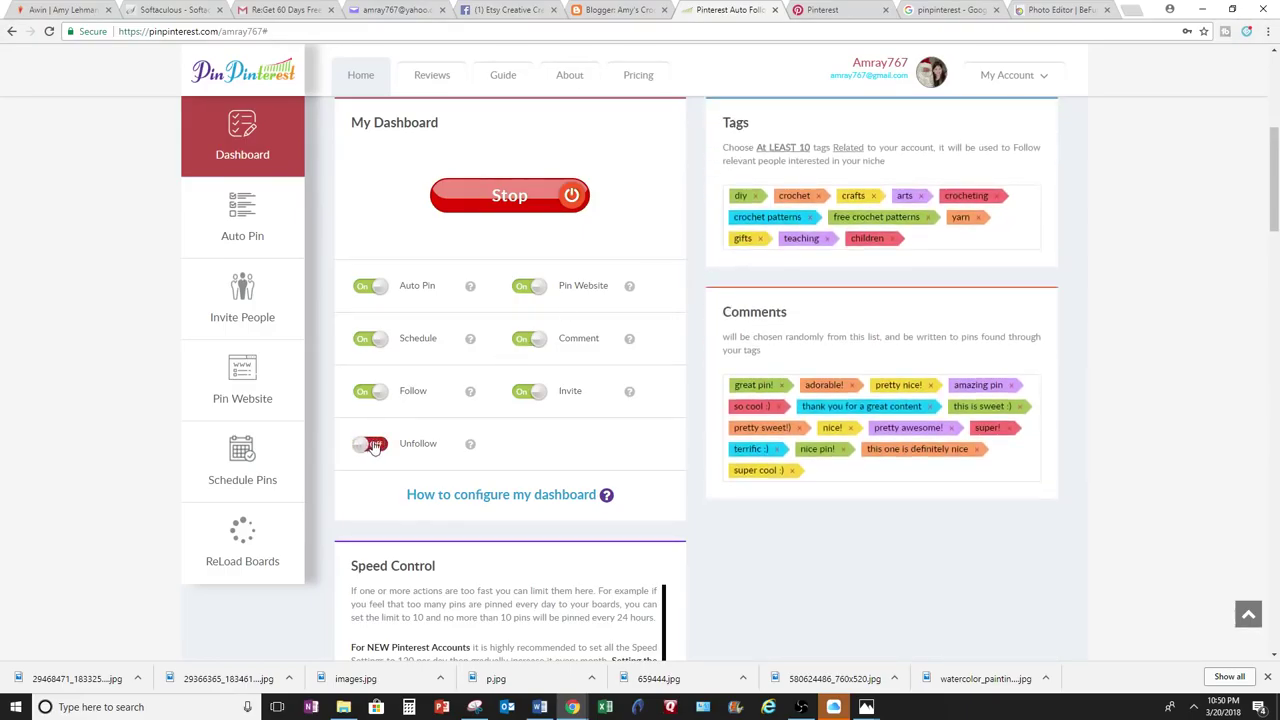
pyautogui.click(371, 444)
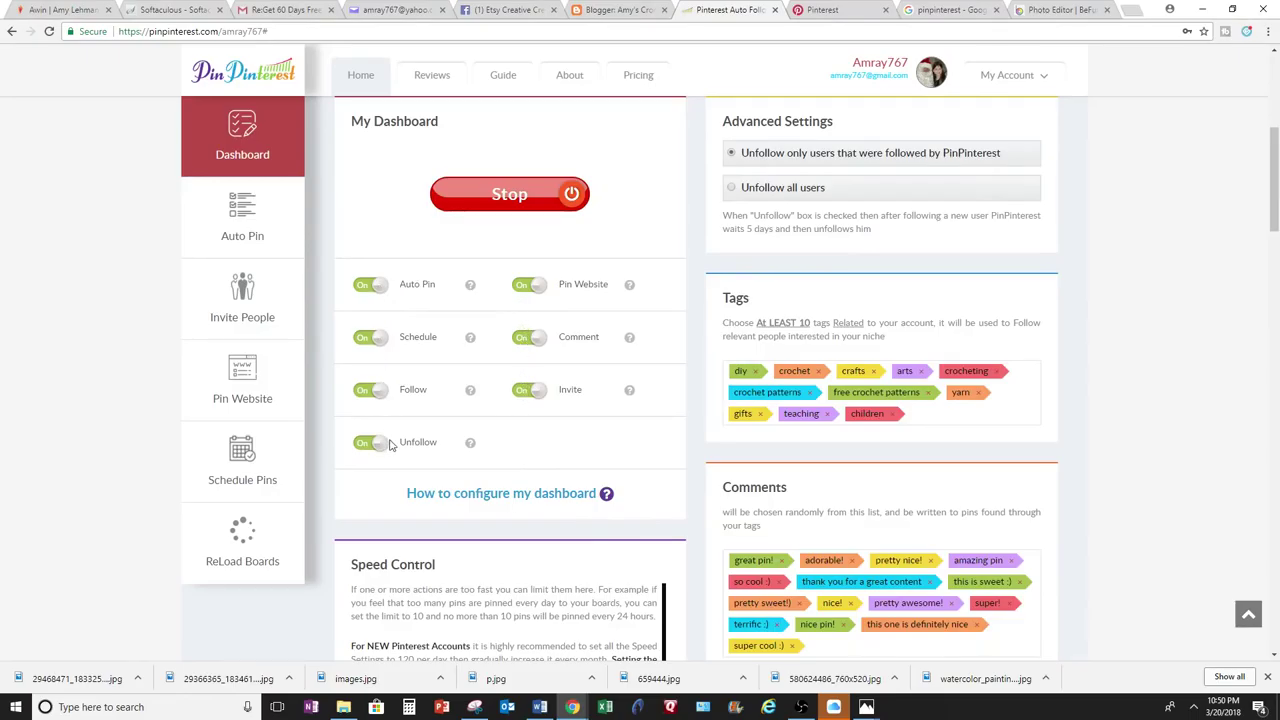
# - Look over the Auto Pin and Invite People board settings and examine the daily limits in Speed Control
pyautogui.click(240, 238)
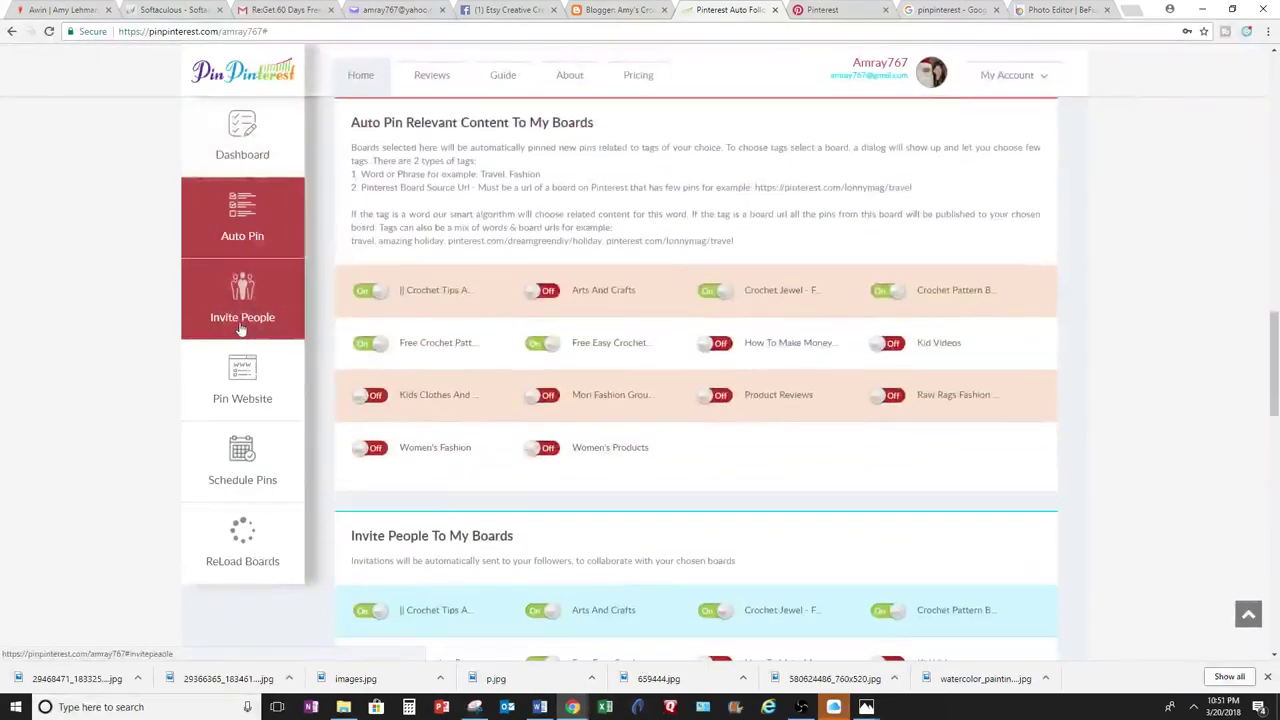
pyautogui.click(240, 378)
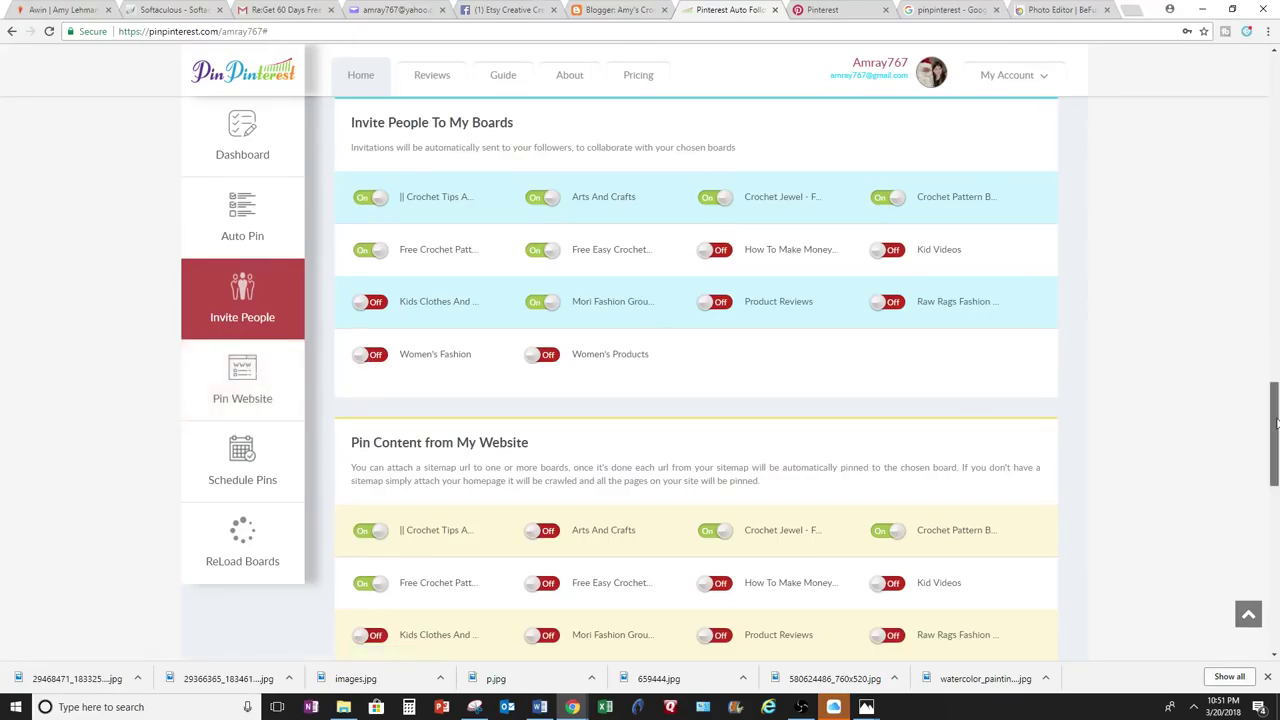
pyautogui.moveTo(1275, 430); pyautogui.dragTo(1276, 226)
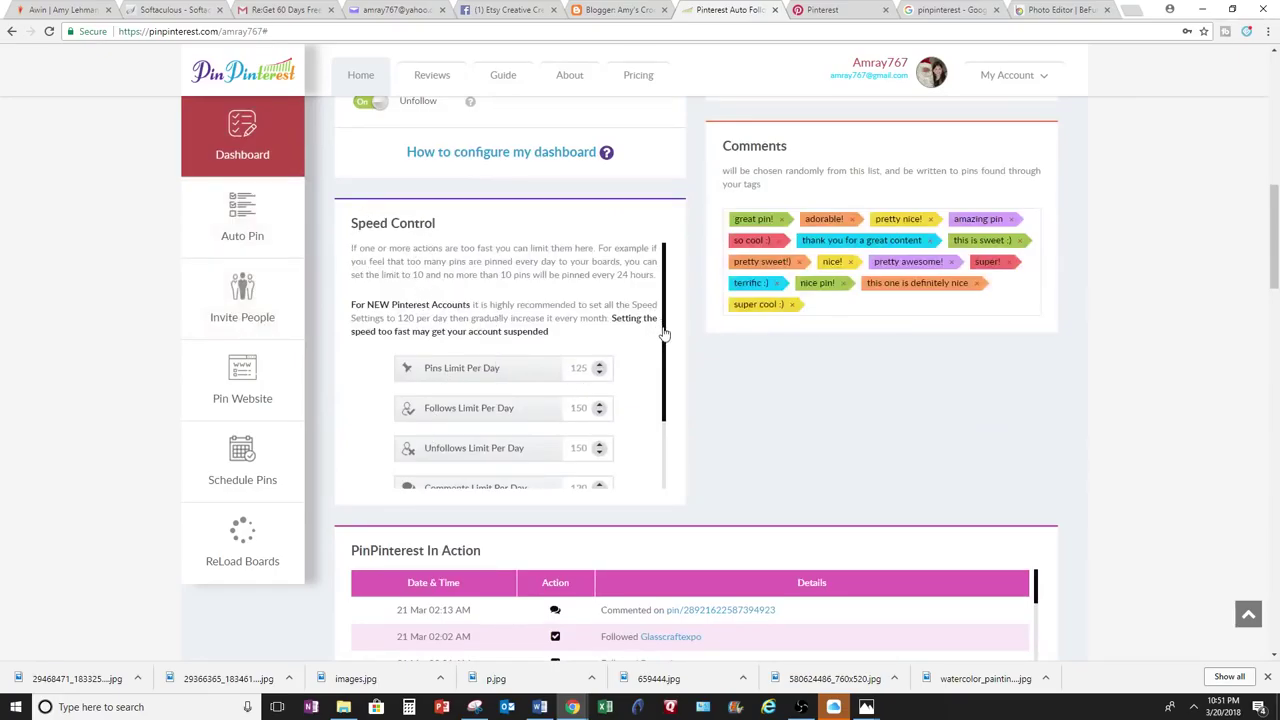
pyautogui.scroll(-1, 661, 330)
pyautogui.scroll(1, 666, 349)
pyautogui.scroll(1, 423, 280)
pyautogui.moveTo(662, 338); pyautogui.dragTo(622, 270)
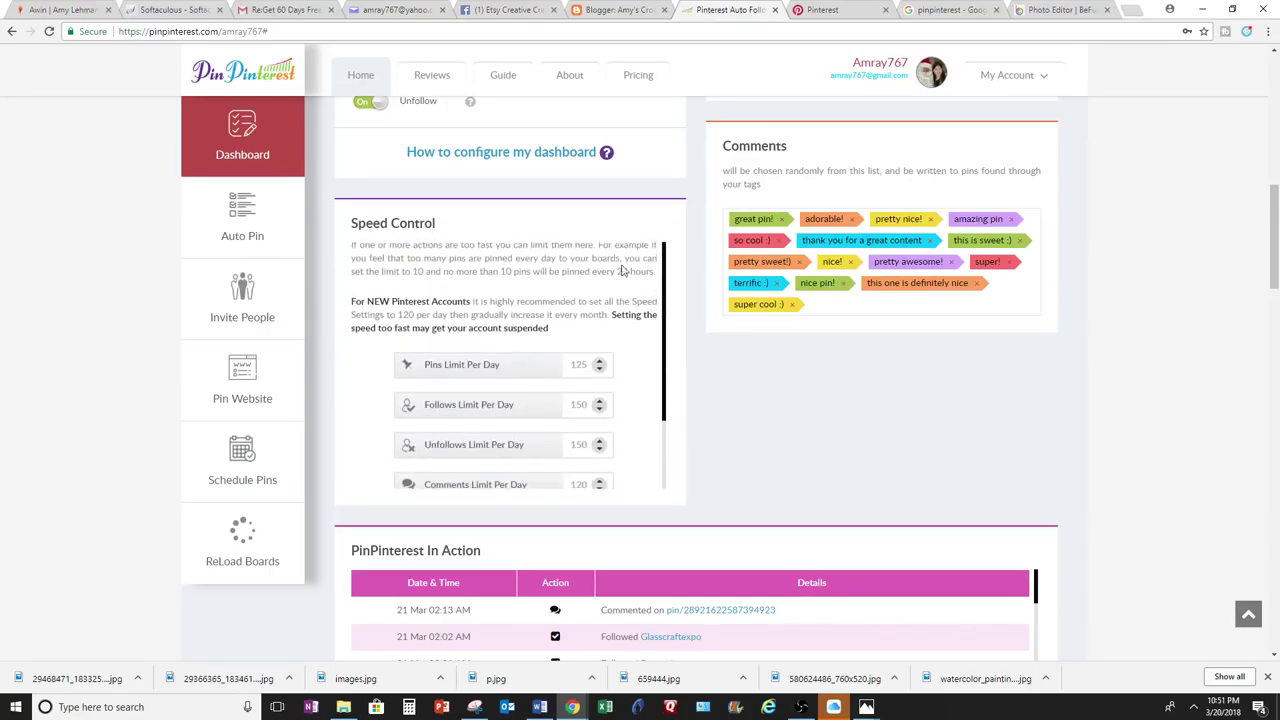
pyautogui.scroll(1, 500, 287)
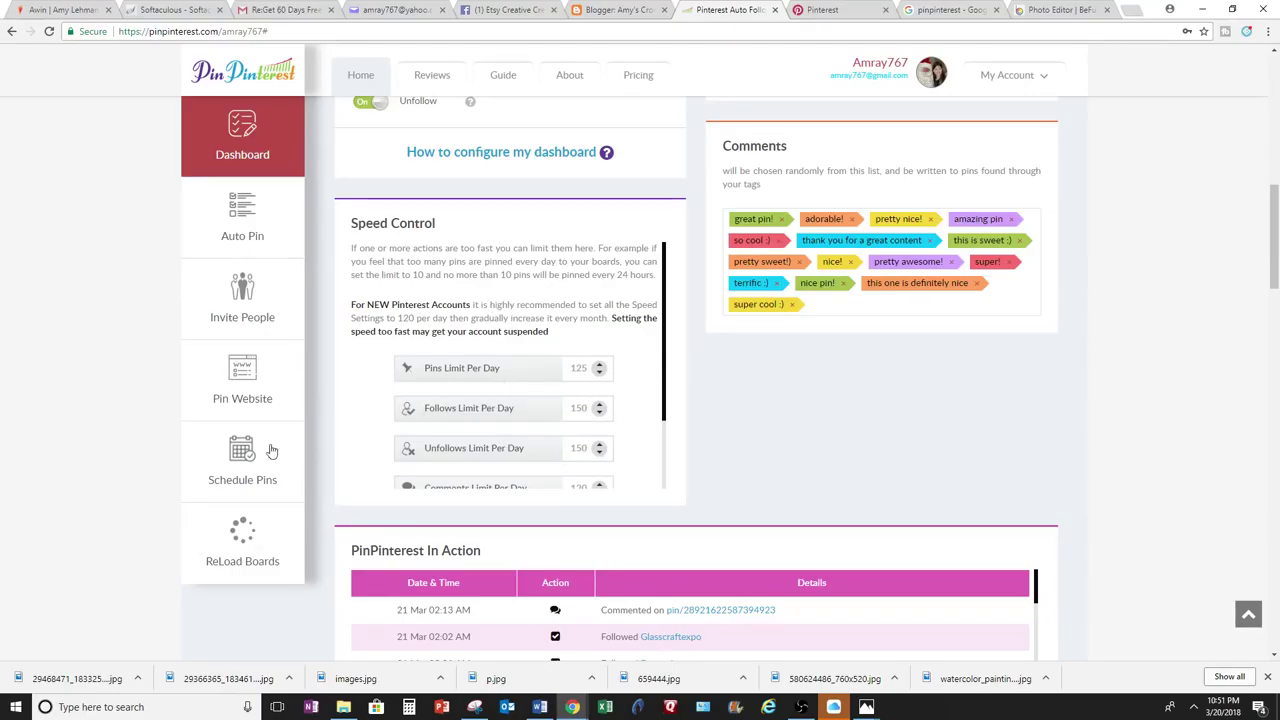
# - Revisit the manual scheduling, website pinning and auto pinning sections to review their board settings
pyautogui.click(225, 474)
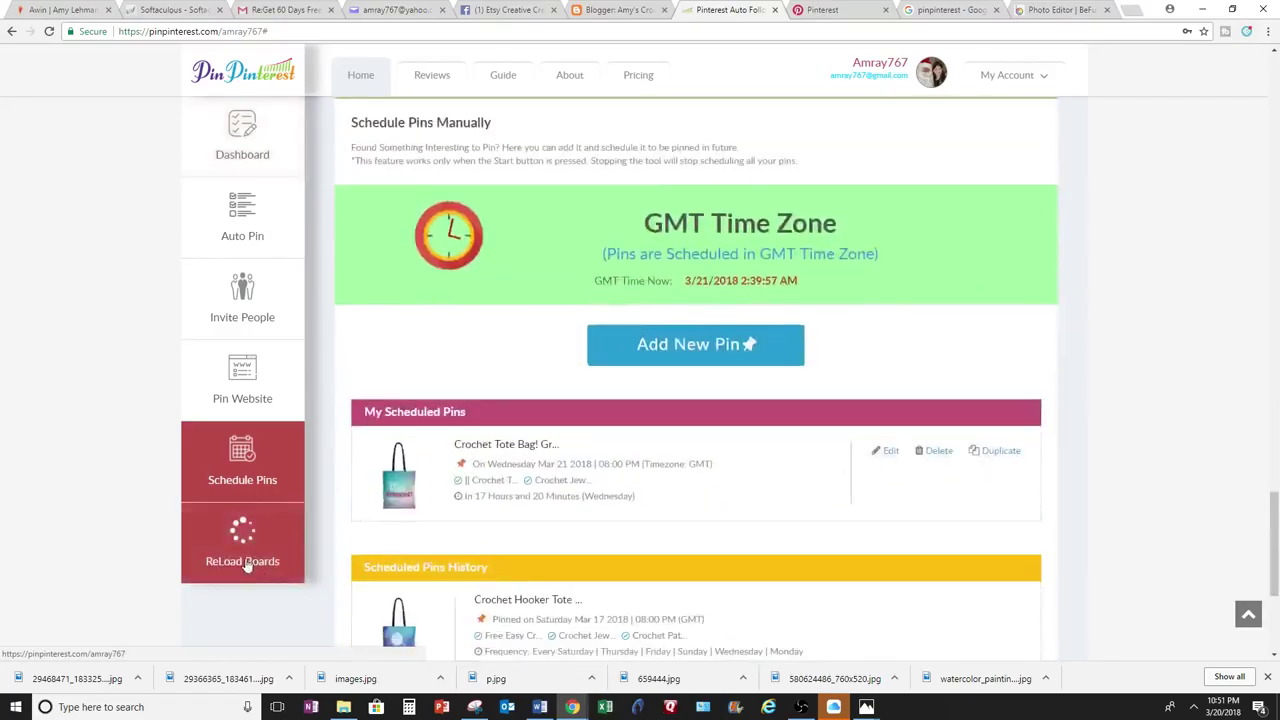
pyautogui.click(252, 390)
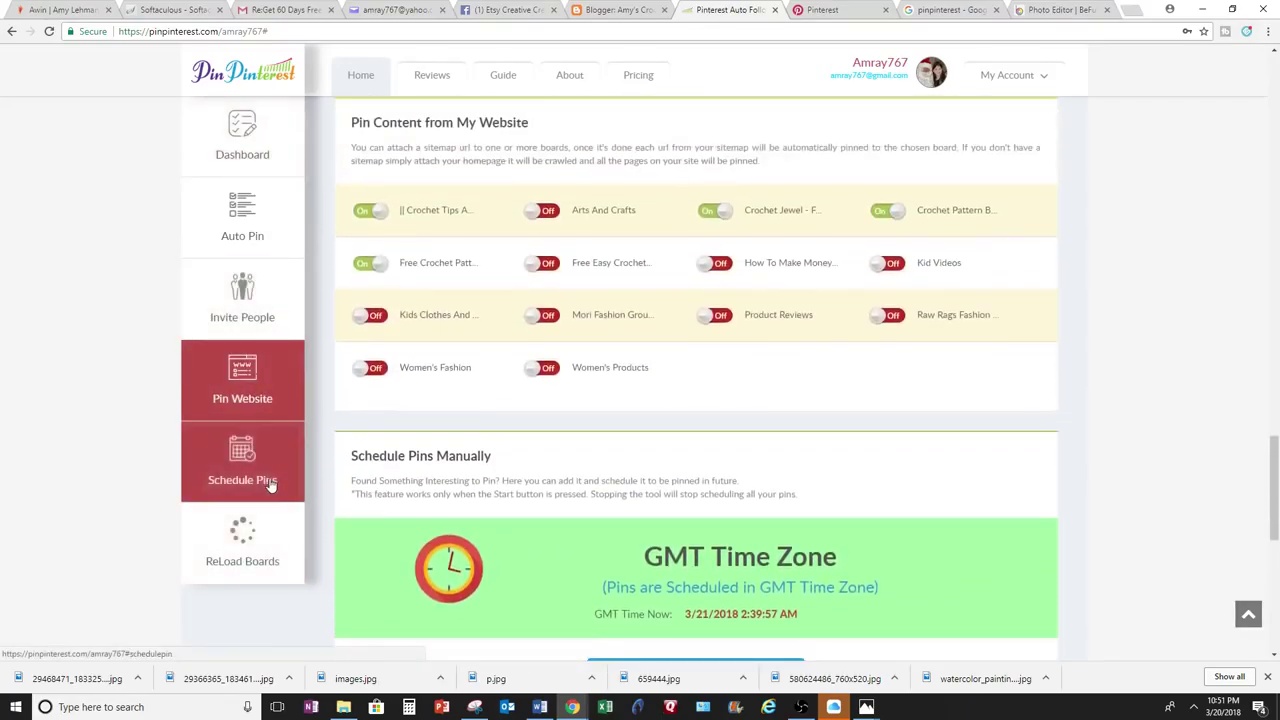
pyautogui.moveTo(1271, 452); pyautogui.dragTo(1275, 330)
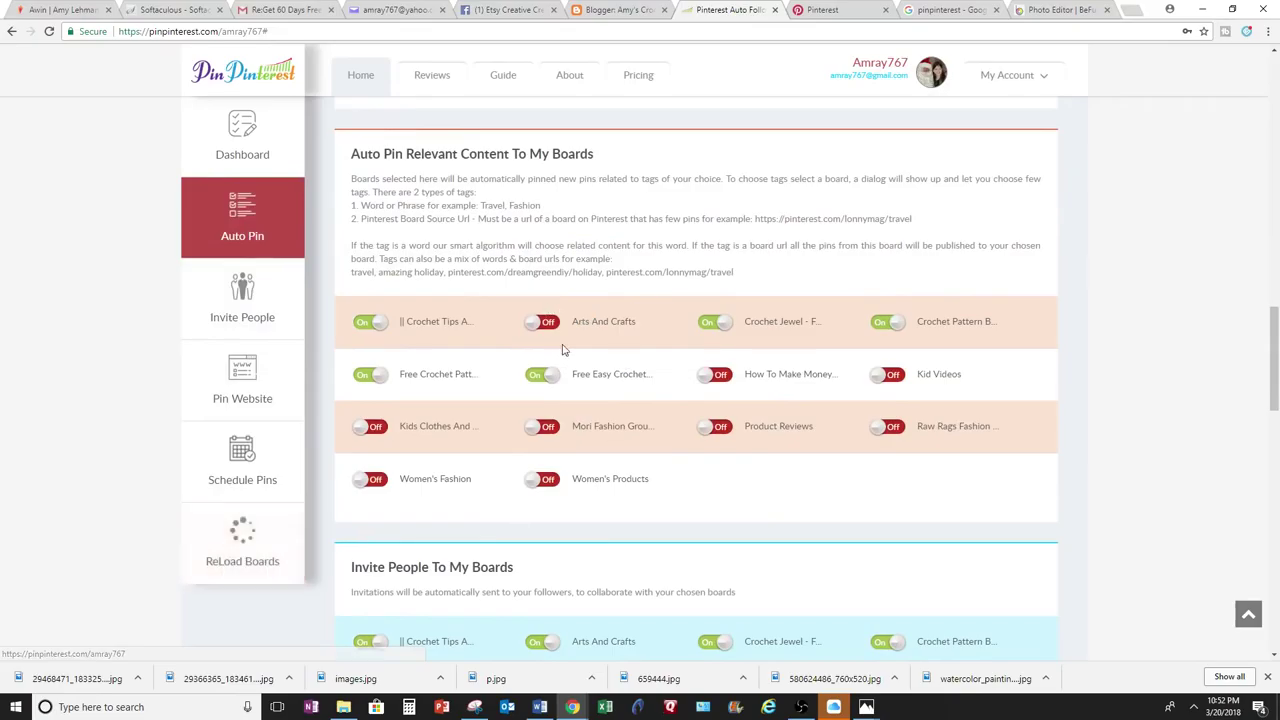
# - Examine the follows, pins and invitations in the PinPinterest In Action log and return to the Achievements overview
pyautogui.moveTo(1275, 344); pyautogui.dragTo(1275, 276)
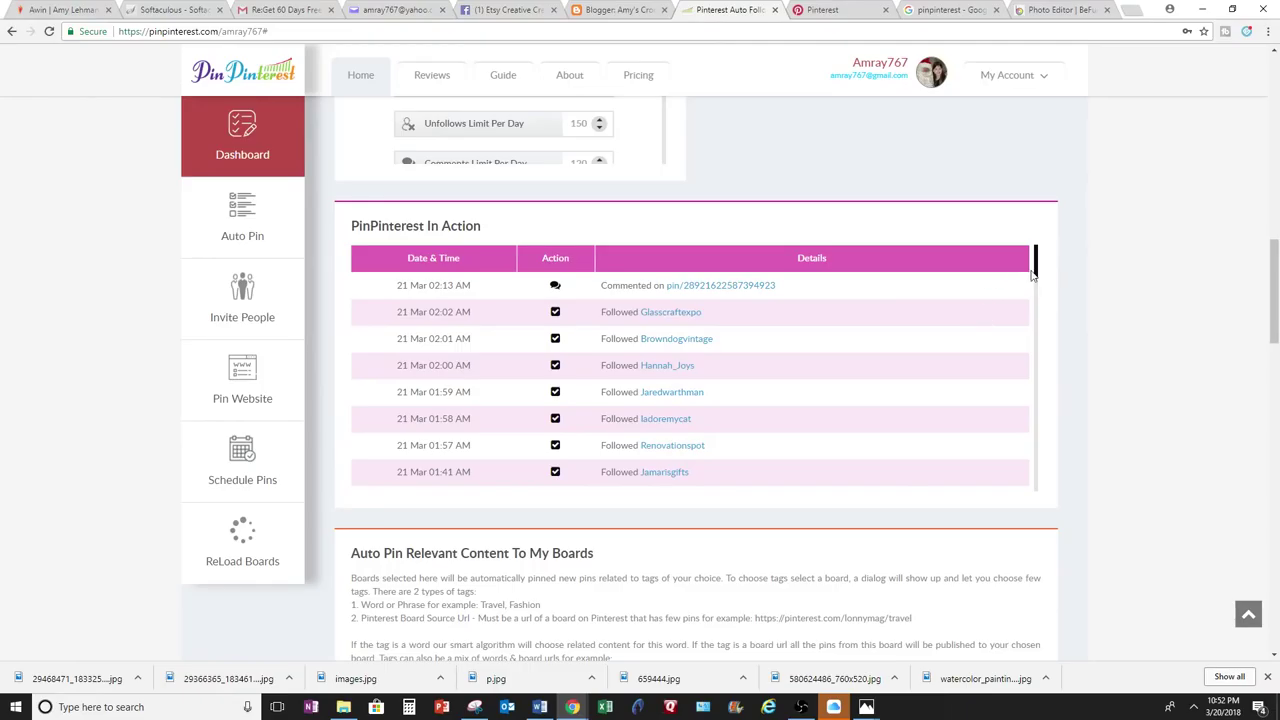
pyautogui.moveTo(1037, 280); pyautogui.dragTo(1037, 334)
pyautogui.scroll(-1, 610, 330)
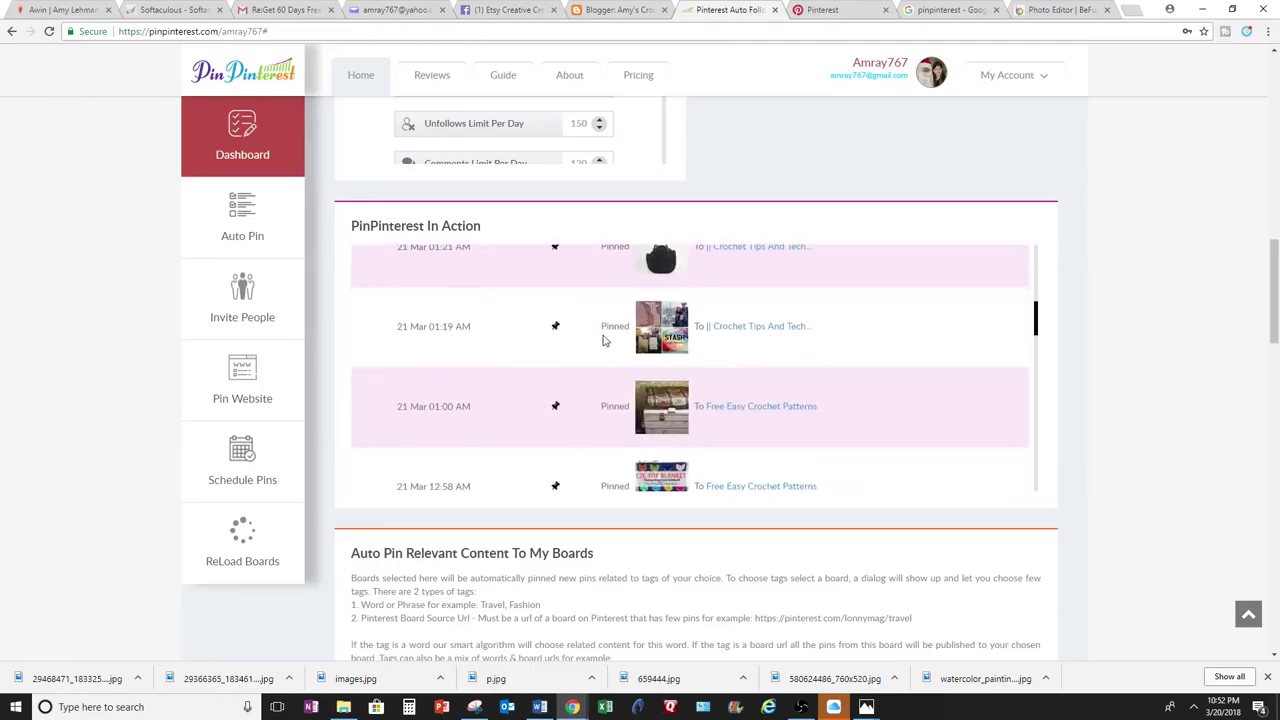
pyautogui.moveTo(1034, 314); pyautogui.dragTo(1037, 348)
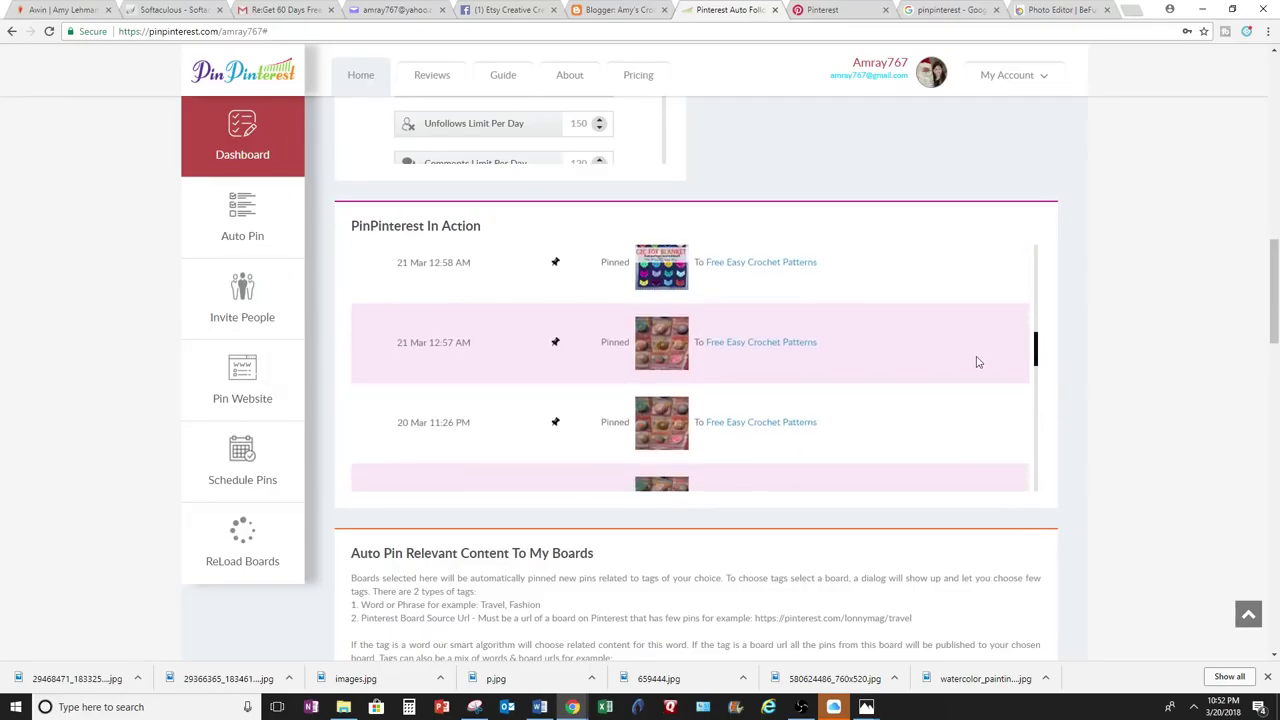
pyautogui.moveTo(1037, 350); pyautogui.dragTo(1037, 414)
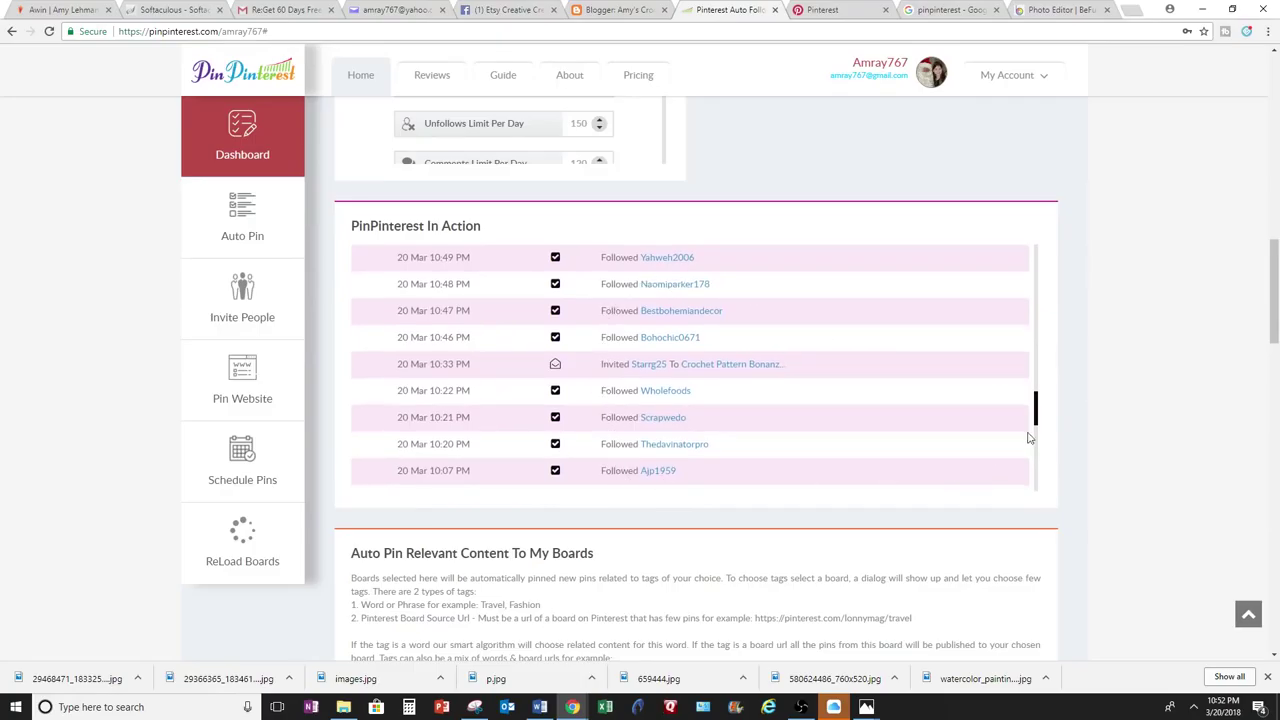
pyautogui.moveTo(1038, 410); pyautogui.dragTo(1046, 232)
pyautogui.moveTo(1274, 280); pyautogui.dragTo(1274, 84)
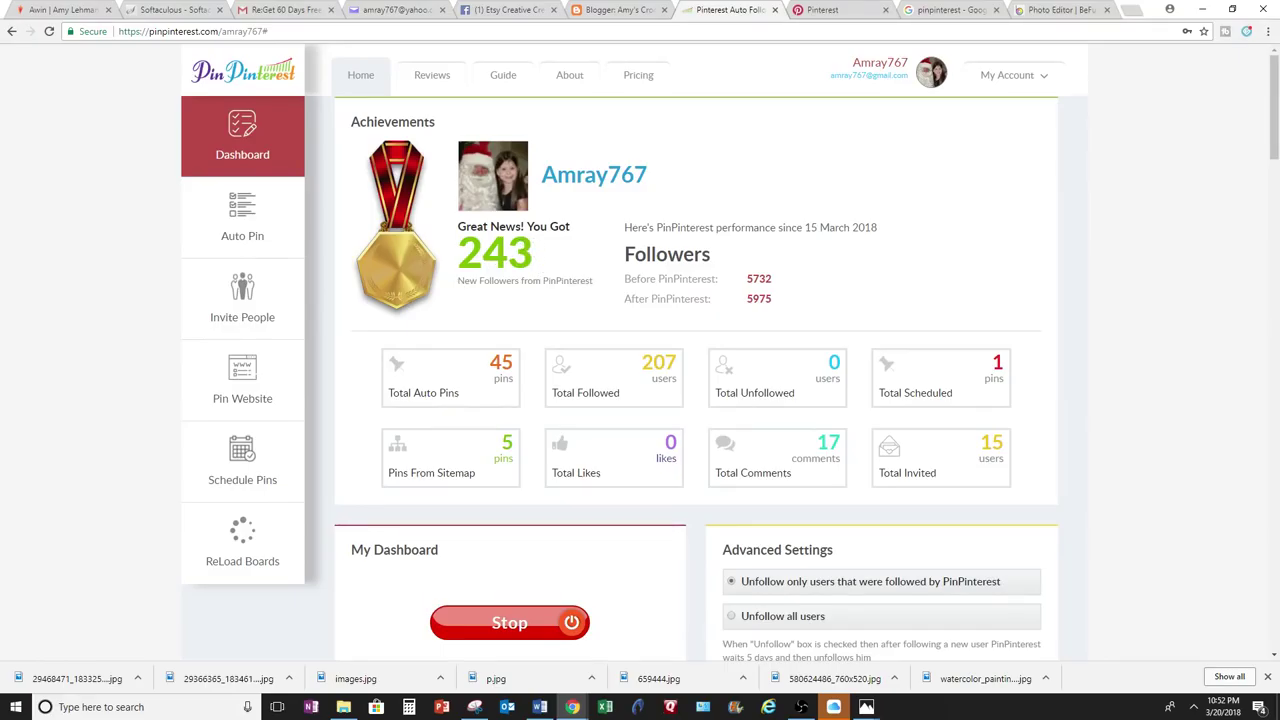
pyautogui.click(801, 706)
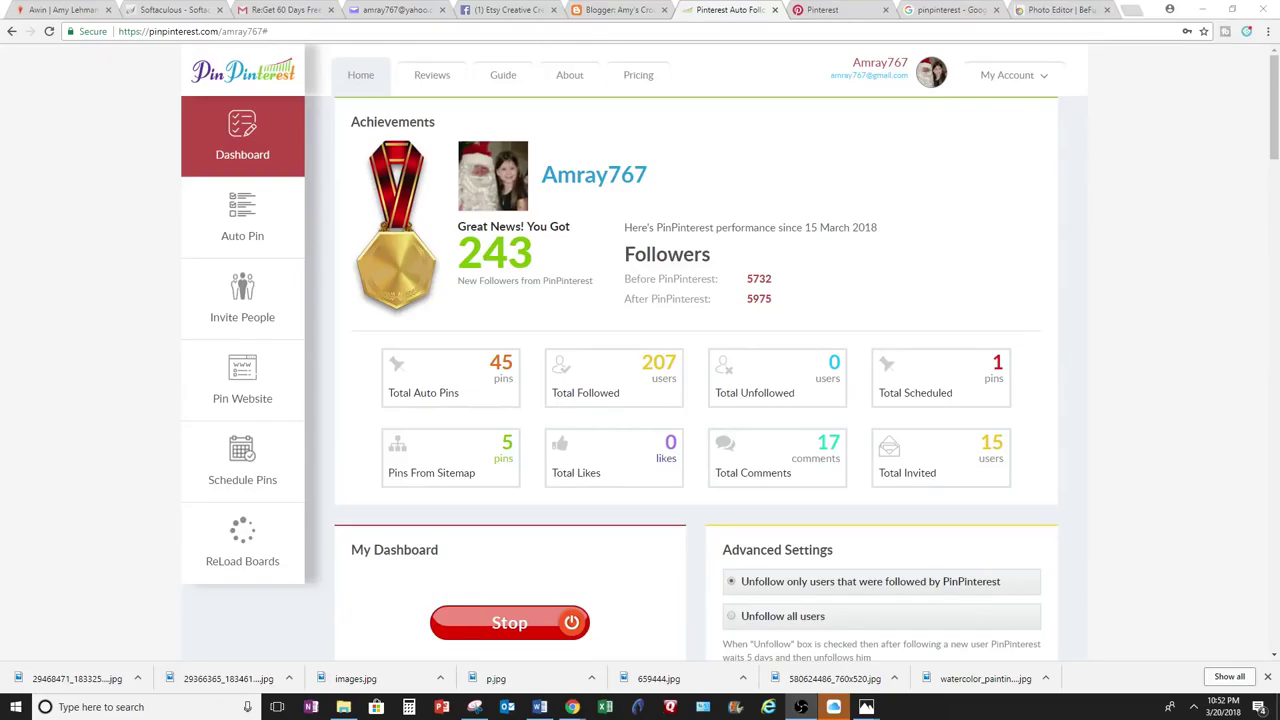